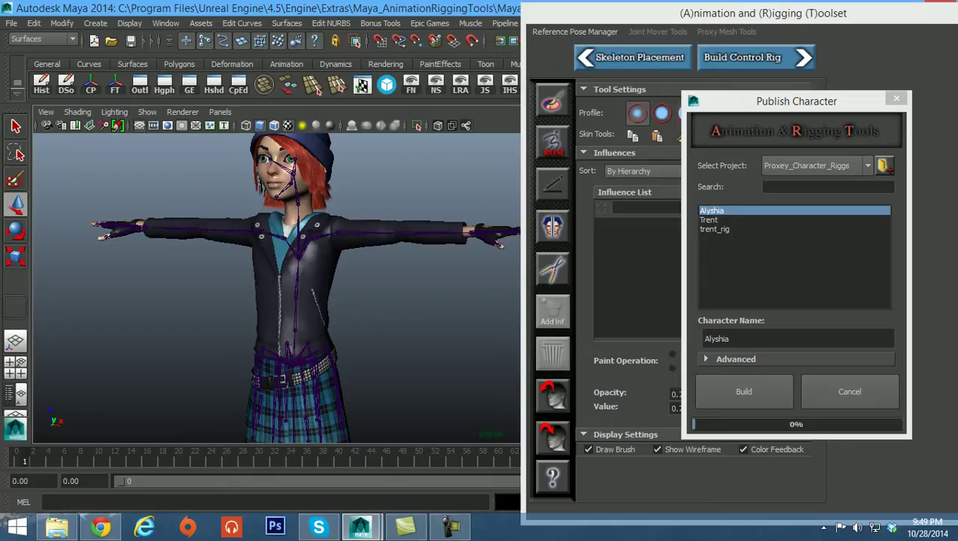
Examine the rigged character from head to boots and from several angles in the viewport.
{"action": "left_click_drag", "start_coordinate": [300, 278], "coordinate": [292, 281], "text": "alt"}
{"action": "middle_click_drag", "start_coordinate": [292, 281], "coordinate": [295, 142], "text": "alt"}
{"action": "left_click_drag", "start_coordinate": [294, 188], "coordinate": [280, 197], "text": "alt"}
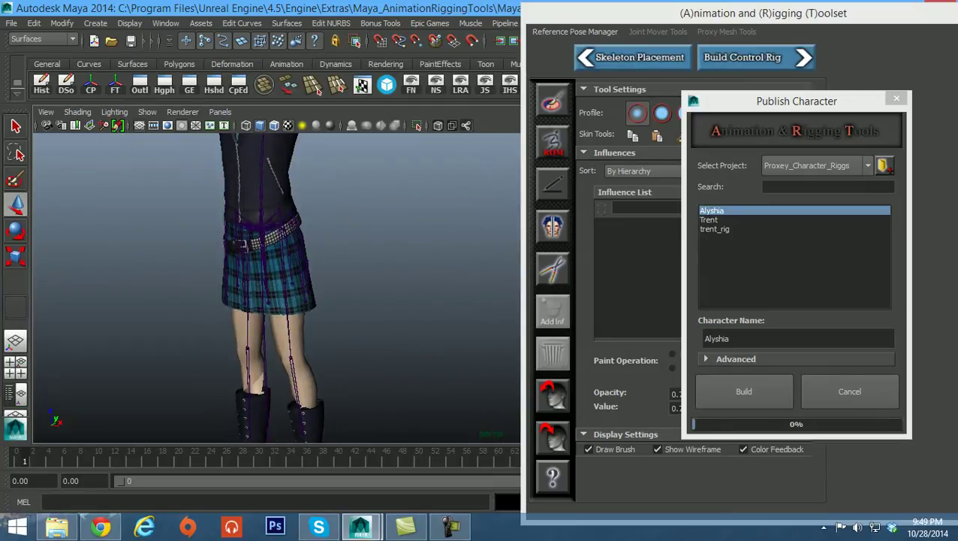
{"action": "right_click_drag", "start_coordinate": [279, 197], "coordinate": [226, 197], "text": "alt"}
{"action": "middle_click_drag", "start_coordinate": [285, 188], "coordinate": [276, 281], "text": "alt"}
{"action": "left_click_drag", "start_coordinate": [276, 281], "coordinate": [310, 283], "text": "alt"}
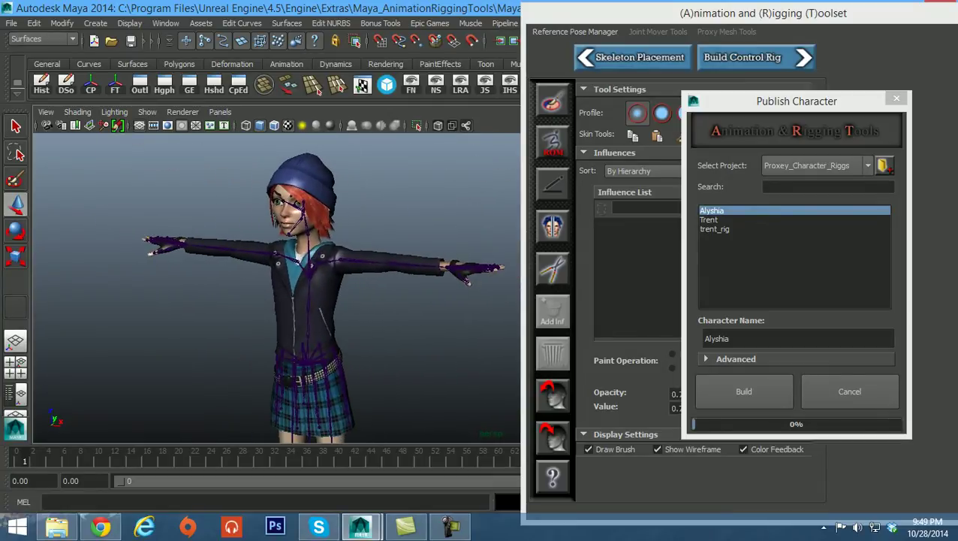
{"action": "middle_click_drag", "start_coordinate": [309, 282], "coordinate": [216, 257], "text": "alt"}
{"action": "left_click_drag", "start_coordinate": [217, 257], "coordinate": [238, 261], "text": "alt"}
{"action": "middle_click_drag", "start_coordinate": [239, 261], "coordinate": [245, 296], "text": "alt"}
{"action": "right_click_drag", "start_coordinate": [245, 295], "coordinate": [275, 296], "text": "alt"}
{"action": "middle_click_drag", "start_coordinate": [274, 296], "coordinate": [291, 303], "text": "alt"}
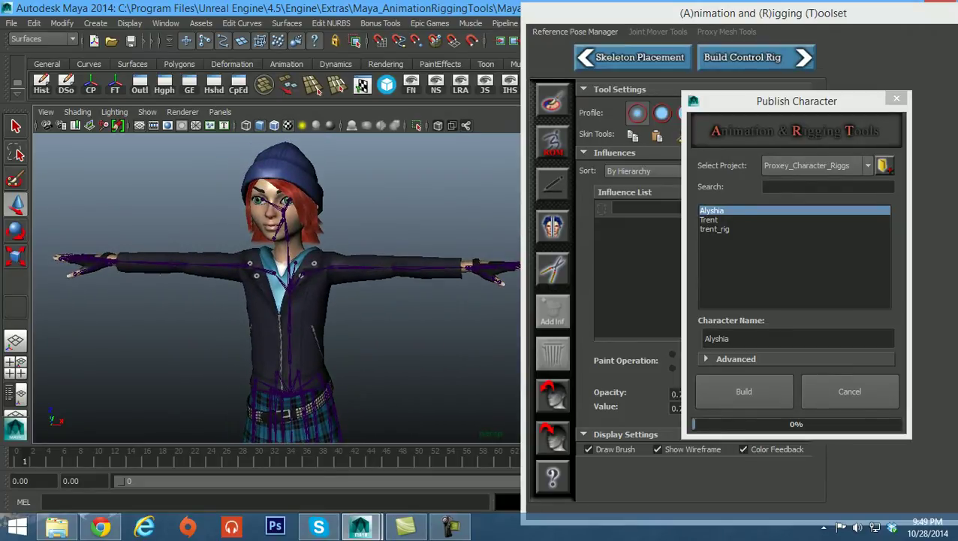
Dismiss the Publish Character dialog without building and move the Animation and Rigging Toolset window aside to uncover more of the viewport.
{"action": "left_click_drag", "start_coordinate": [796, 101], "coordinate": [751, 101]}
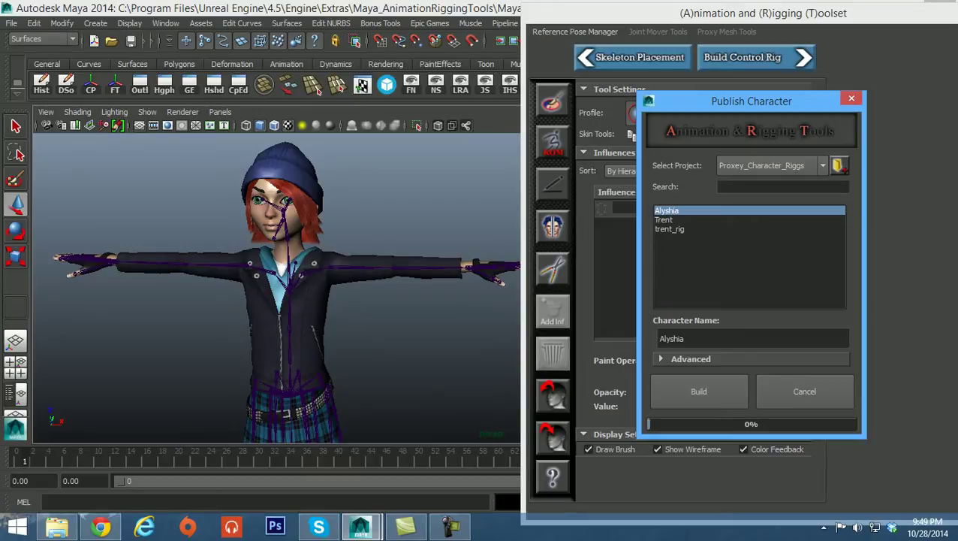
{"action": "left_click_drag", "start_coordinate": [751, 101], "coordinate": [768, 105]}
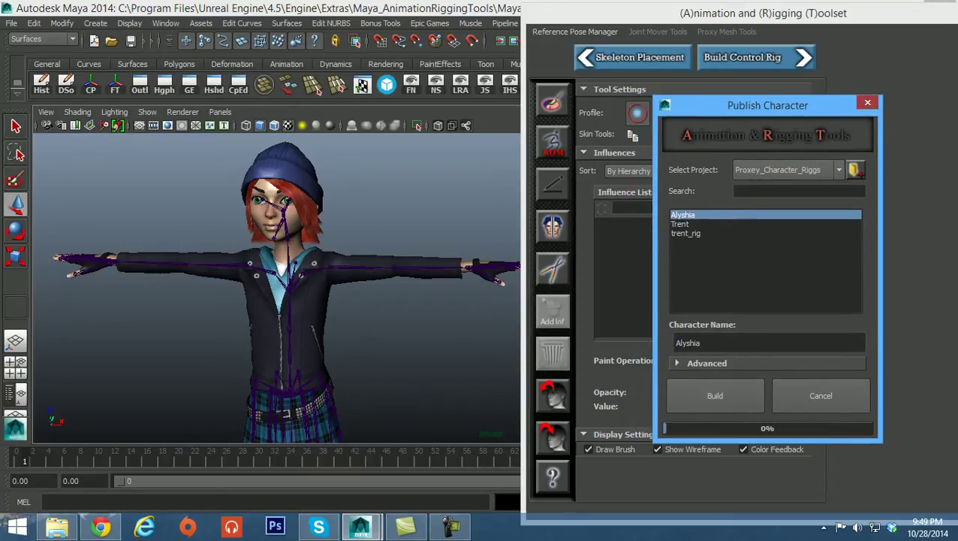
{"action": "left_click", "coordinate": [867, 102]}
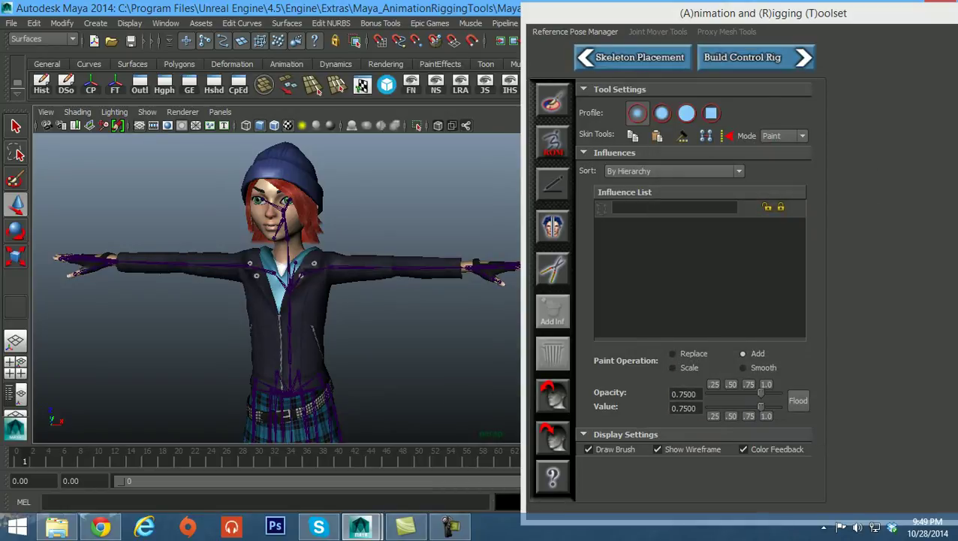
{"action": "left_click_drag", "start_coordinate": [751, 13], "coordinate": [875, 26]}
Inspect the character's upper body, outstretched arms and joint chain from the front and at slight angles.
{"action": "middle_click_drag", "start_coordinate": [301, 300], "coordinate": [358, 294], "text": "alt"}
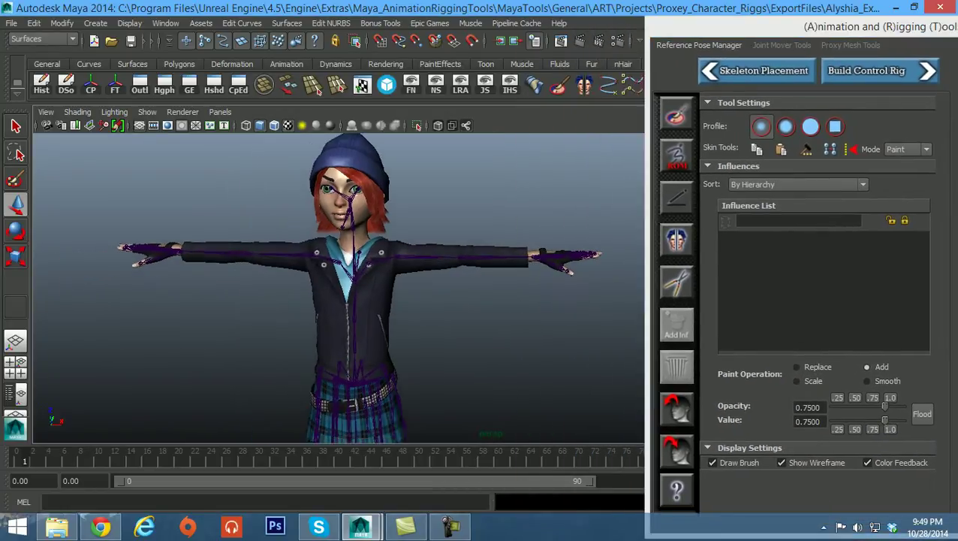
{"action": "left_click_drag", "start_coordinate": [357, 294], "coordinate": [338, 290], "text": "alt"}
{"action": "middle_click_drag", "start_coordinate": [338, 290], "coordinate": [384, 312], "text": "alt"}
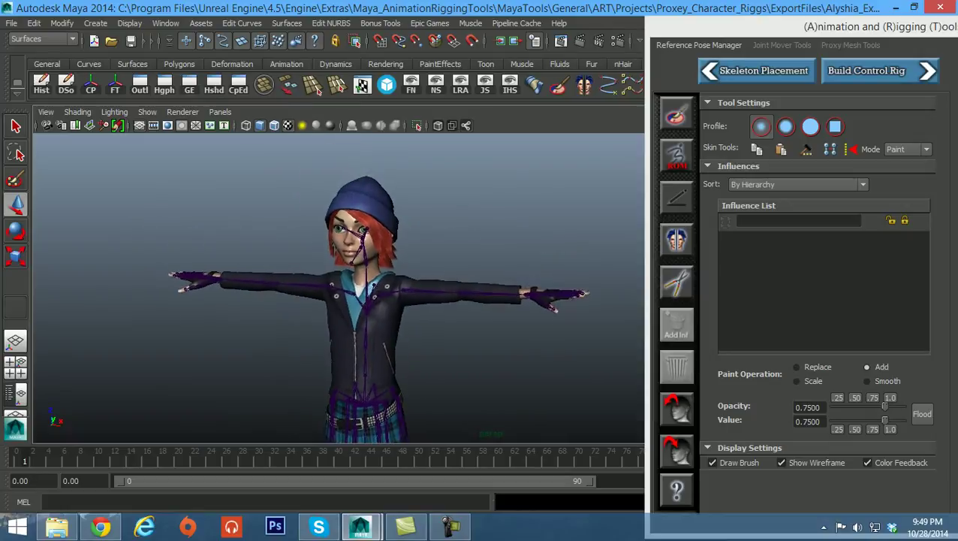
{"action": "left_click_drag", "start_coordinate": [384, 312], "coordinate": [345, 311], "text": "alt"}
{"action": "middle_click_drag", "start_coordinate": [345, 311], "coordinate": [347, 279], "text": "alt"}
{"action": "left_click_drag", "start_coordinate": [346, 279], "coordinate": [374, 281], "text": "alt"}
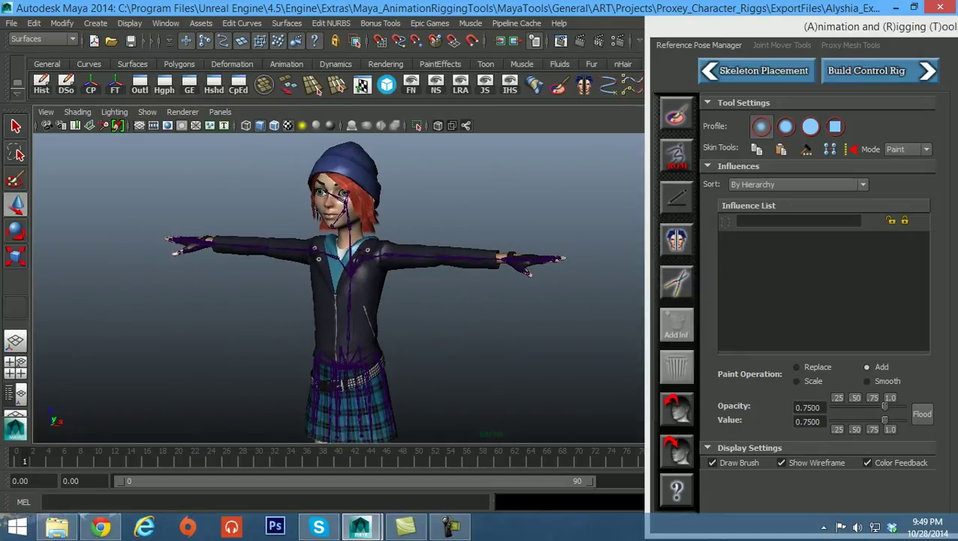
{"action": "middle_click_drag", "start_coordinate": [373, 281], "coordinate": [359, 297], "text": "alt"}
{"action": "right_click_drag", "start_coordinate": [359, 298], "coordinate": [398, 298], "text": "alt"}
{"action": "middle_click_drag", "start_coordinate": [398, 297], "coordinate": [405, 326], "text": "alt"}
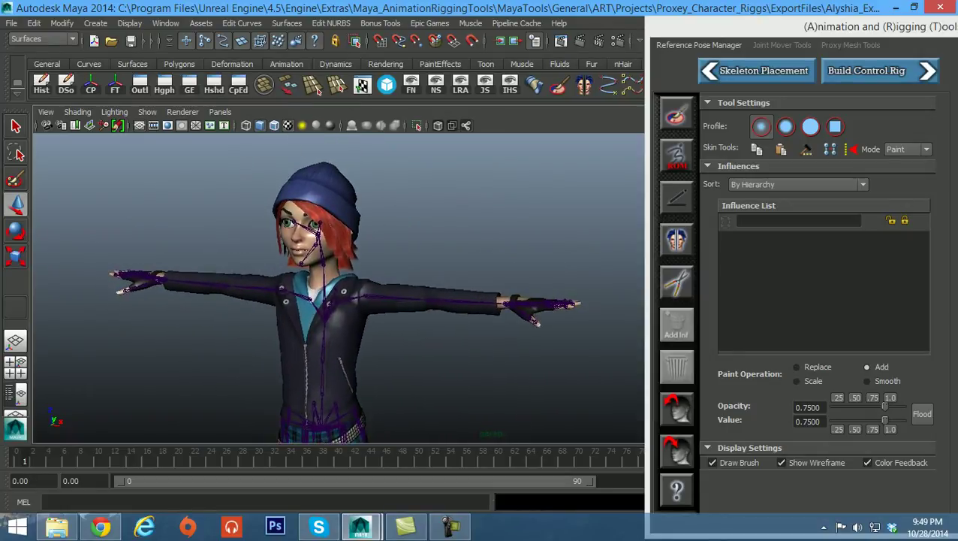
{"action": "left_click_drag", "start_coordinate": [405, 326], "coordinate": [431, 326], "text": "alt"}
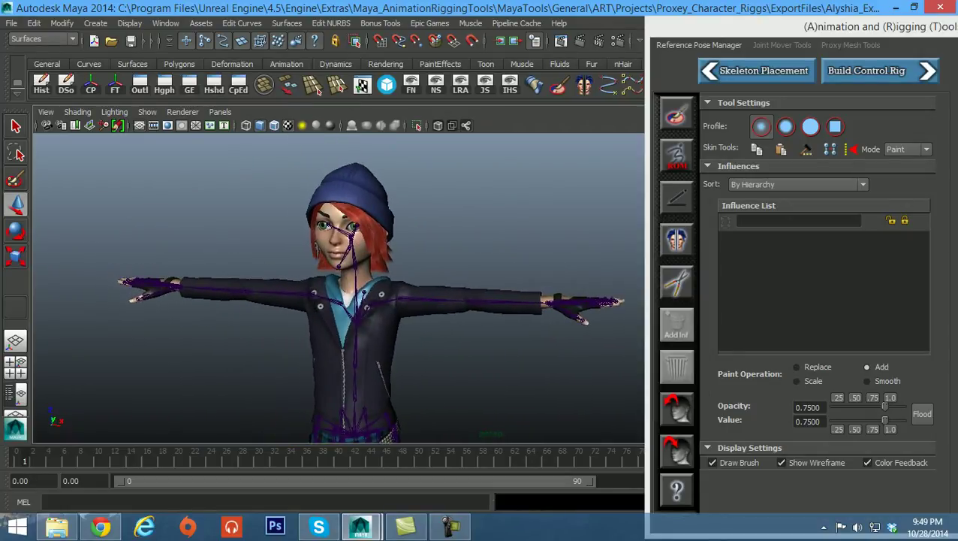
{"action": "middle_click_drag", "start_coordinate": [431, 326], "coordinate": [410, 320], "text": "alt"}
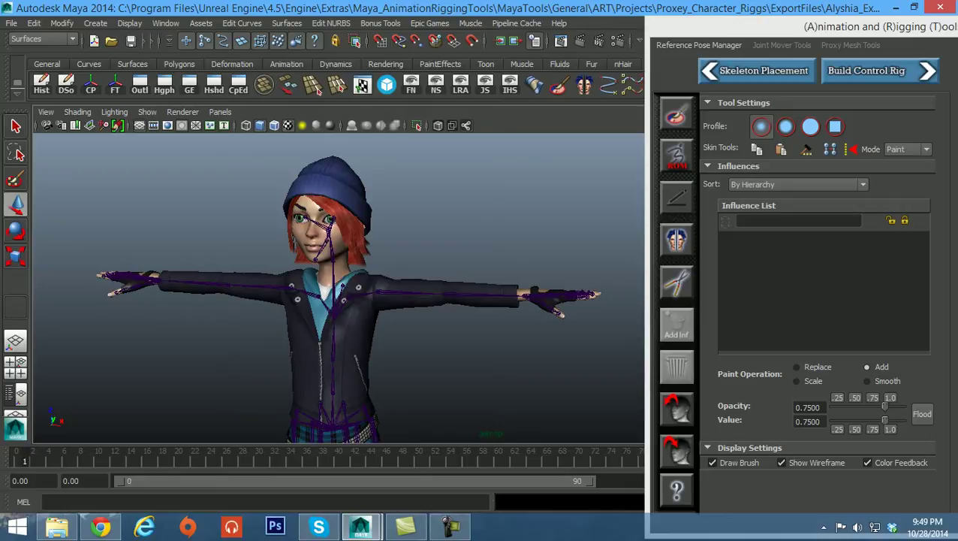
{"action": "mouse_move", "coordinate": [338, 288]}
{"action": "left_mouse_down", "text": "alt"}
{"action": "mouse_move", "coordinate": [293, 280]}
{"action": "mouse_move", "coordinate": [375, 300]}
{"action": "mouse_move", "coordinate": [330, 293]}
{"action": "left_mouse_up", "text": "alt"}
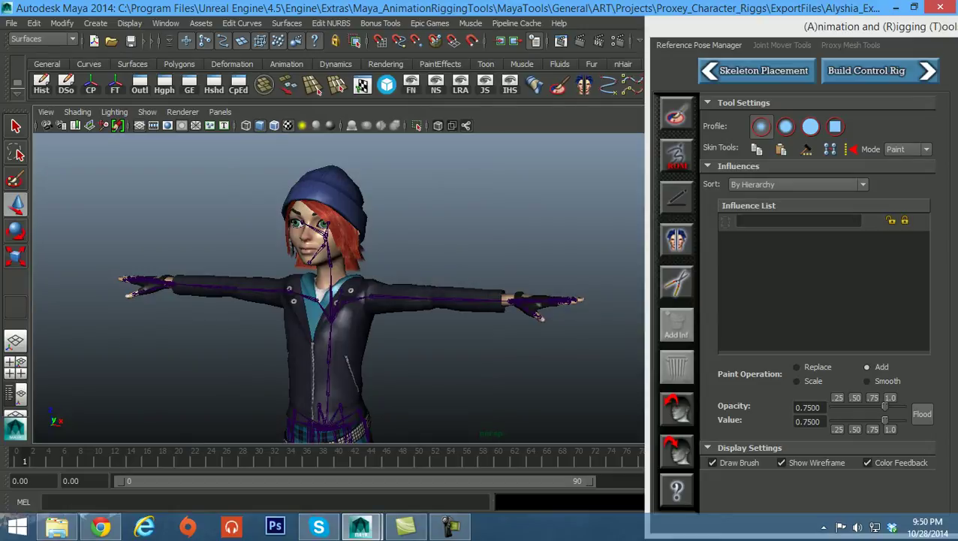
Select the character's body mesh as the target for exporting skin weights.
{"action": "mouse_move", "coordinate": [751, 26]}
{"action": "left_mouse_down"}
{"action": "mouse_move", "coordinate": [722, 26]}
{"action": "mouse_move", "coordinate": [735, 17]}
{"action": "left_mouse_up"}
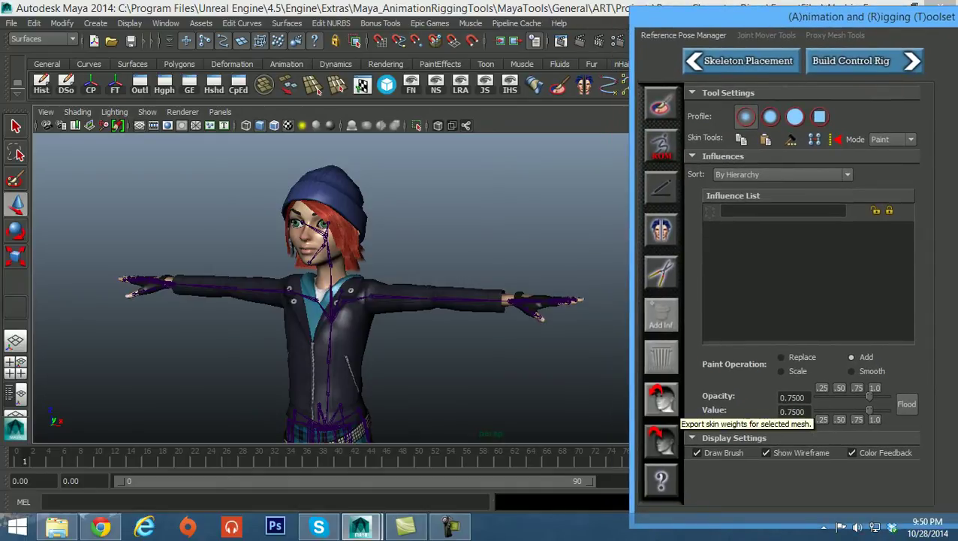
{"action": "left_click", "coordinate": [331, 331]}
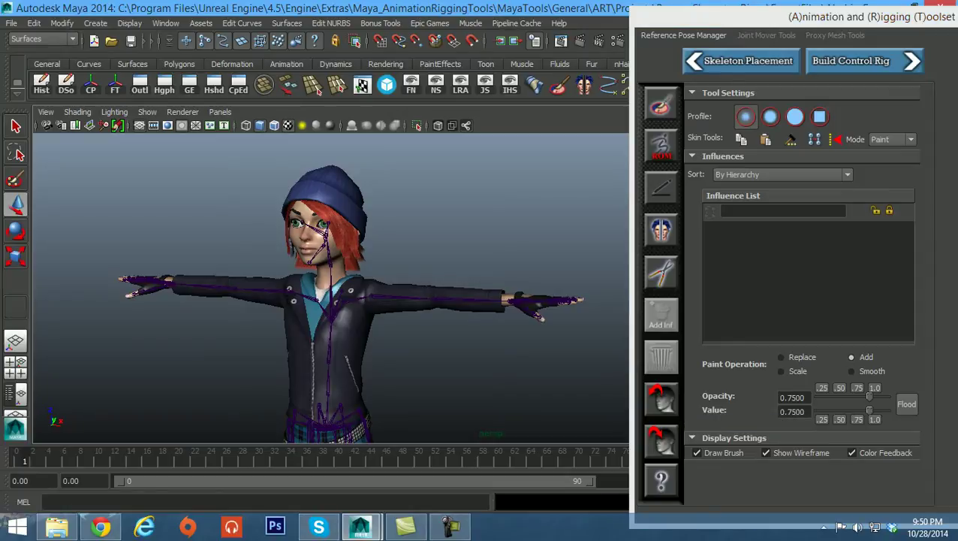
{"action": "middle_click_drag", "start_coordinate": [330, 330], "coordinate": [318, 126], "text": "alt"}
{"action": "scroll", "coordinate": [330, 288], "scroll_direction": "down", "scroll_amount": 2}
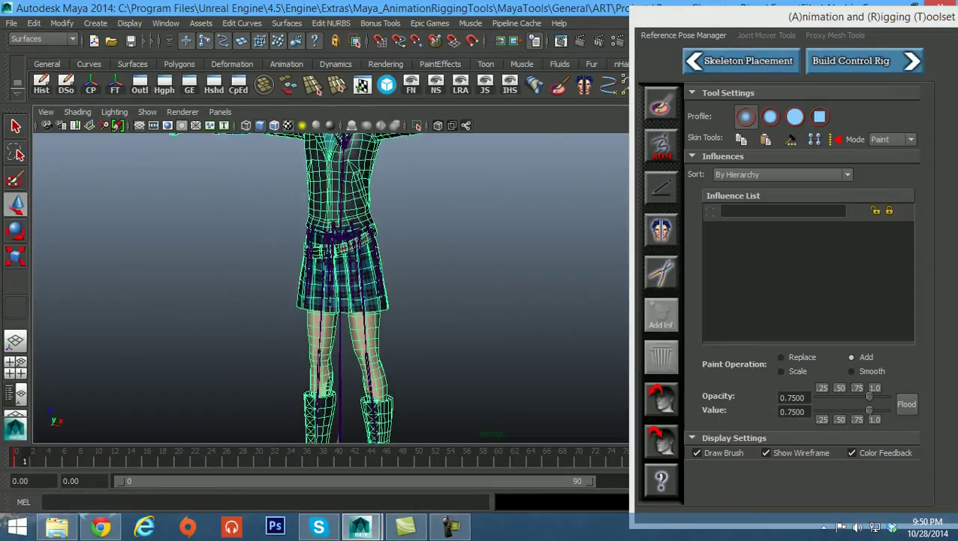
{"action": "middle_click_drag", "start_coordinate": [330, 188], "coordinate": [321, 347], "text": "alt"}
{"action": "scroll", "coordinate": [330, 287], "scroll_direction": "up", "scroll_amount": 2}
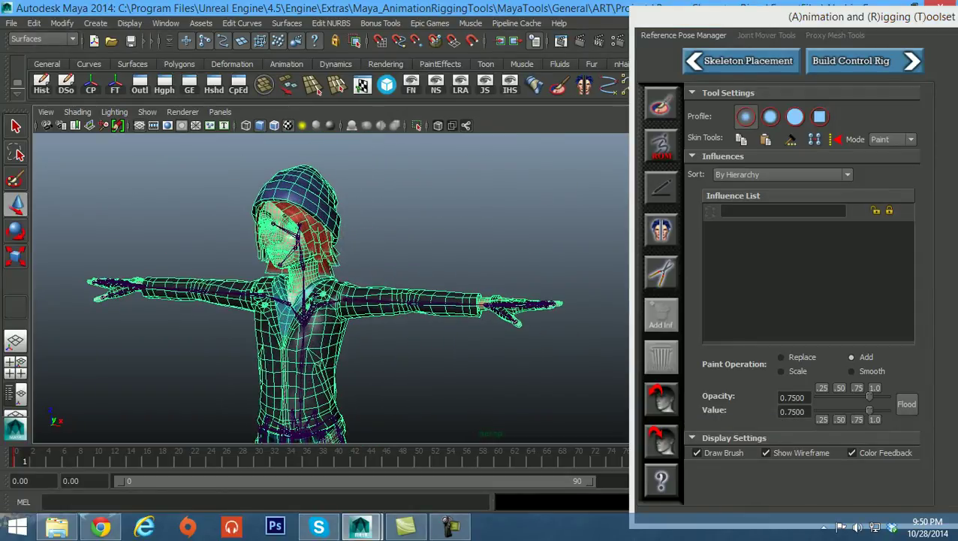
{"action": "middle_click_drag", "start_coordinate": [331, 301], "coordinate": [333, 203], "text": "alt"}
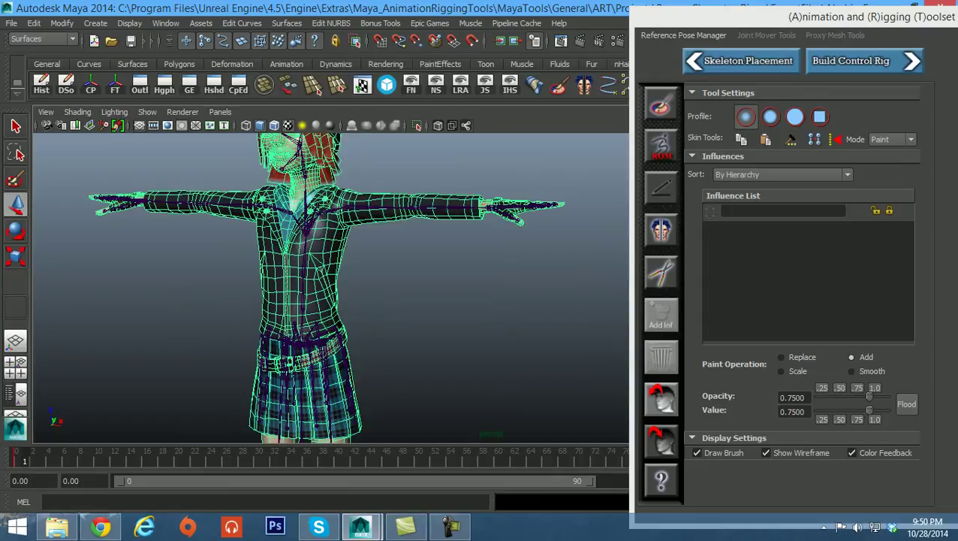
{"action": "left_click", "coordinate": [661, 397]}
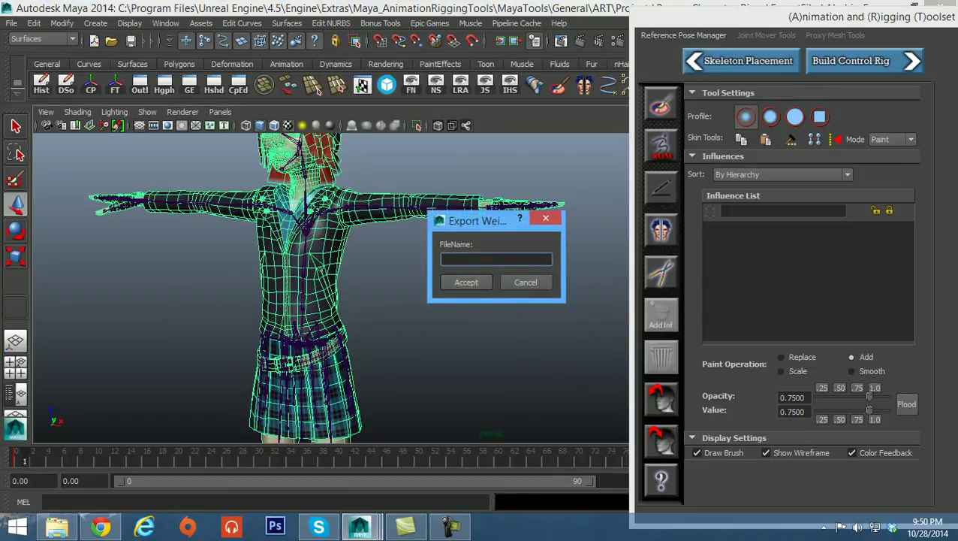
{"action": "type", "text": "Aly"}
{"action": "key", "text": "BackSpace"}
{"action": "key", "text": "BackSpace"}
{"action": "key", "text": "BackSpace"}
{"action": "left_click", "coordinate": [525, 282]}
Export the selected mesh's skin weights as Alyshia_Skin_Weights, overwriting the existing file.
{"action": "left_click_drag", "start_coordinate": [751, 17], "coordinate": [750, 33]}
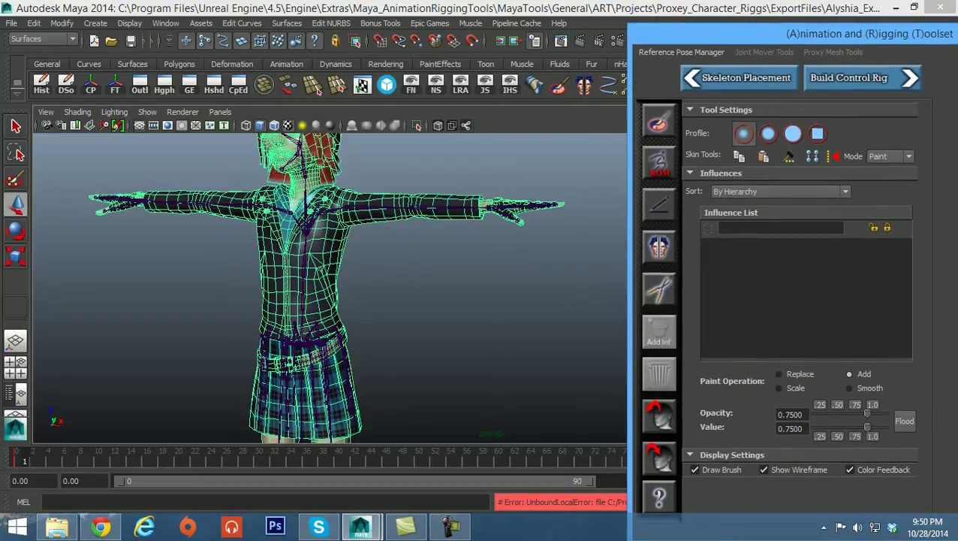
{"action": "left_click", "coordinate": [659, 413]}
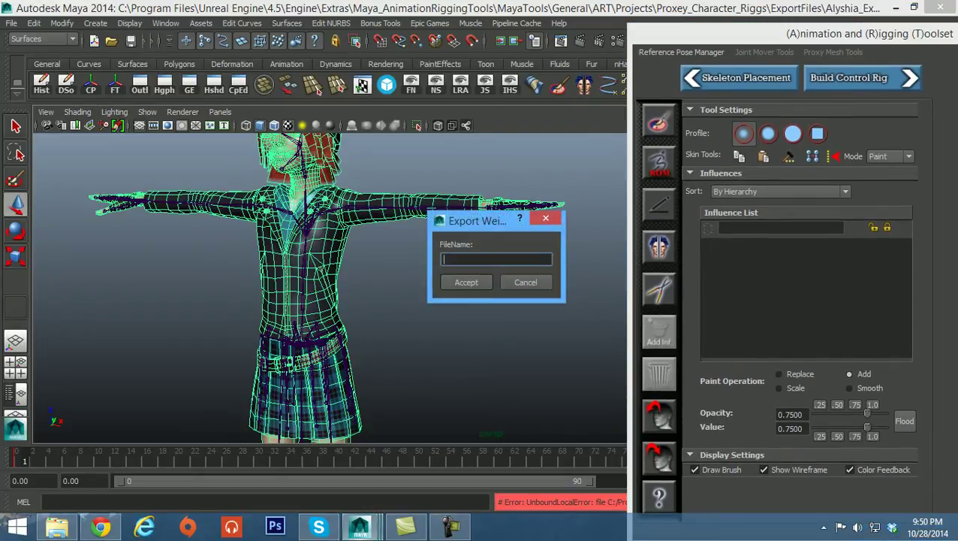
{"action": "type", "text": "Alyshia"}
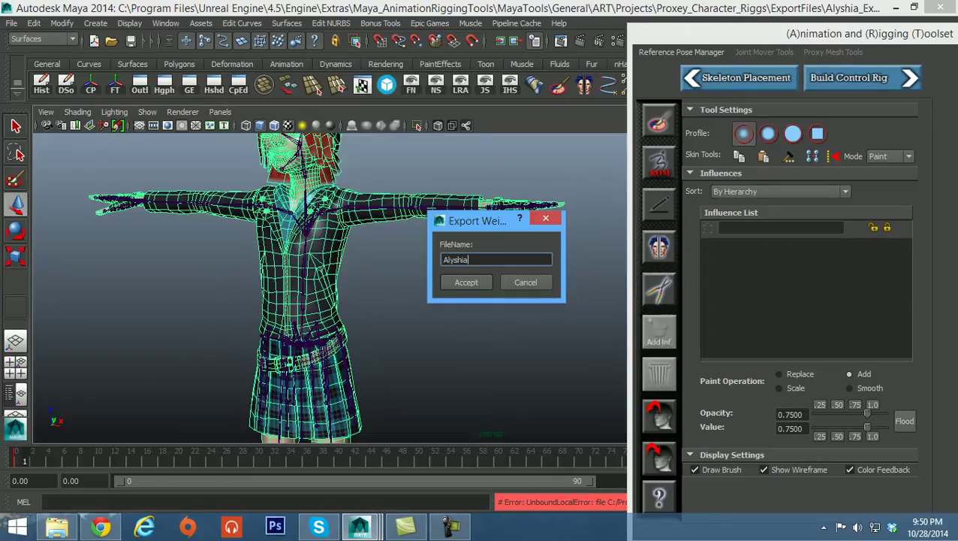
{"action": "type", "text": "_Skin_Weights"}
{"action": "key", "text": "Return"}
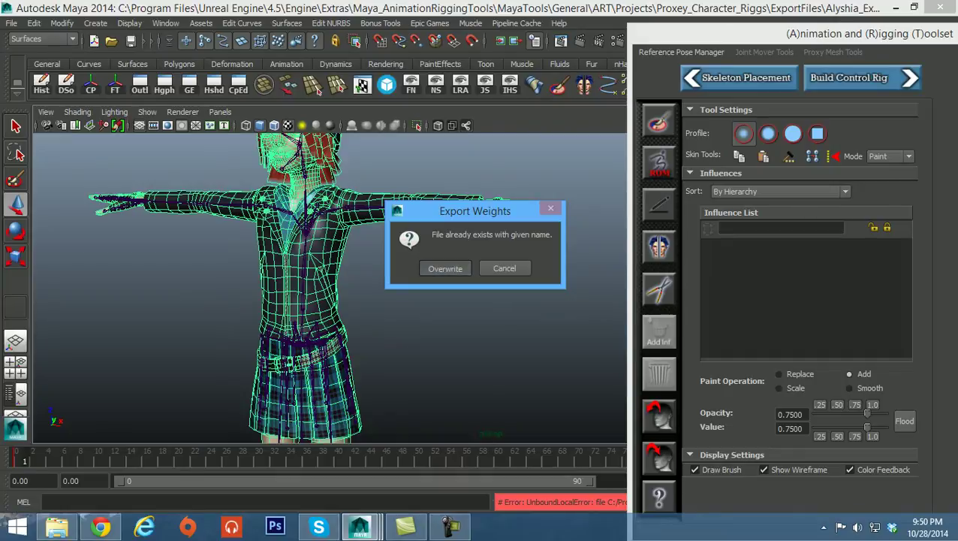
{"action": "key", "text": "Return"}
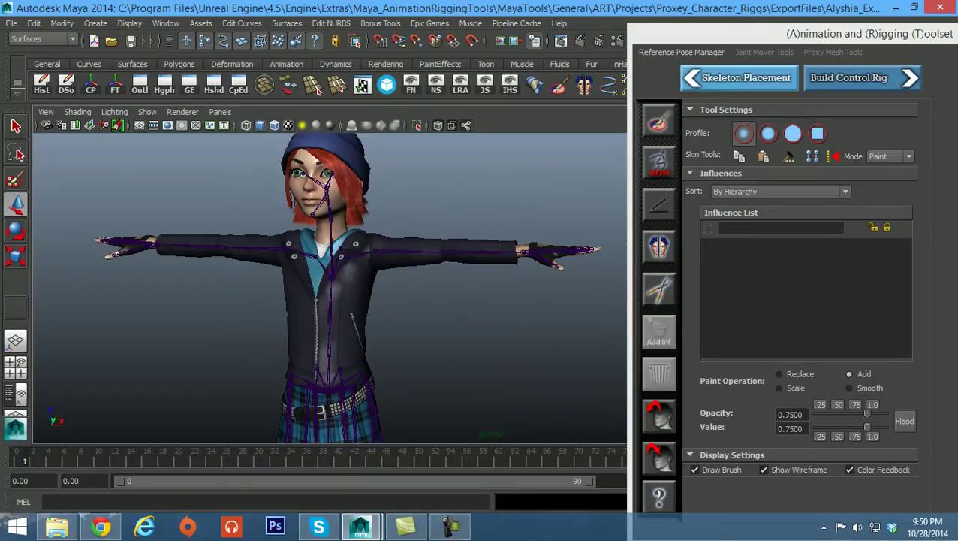
Return the character to the Skeleton Placement stage, accepting the notice about possible loss of skin weighting.
{"action": "left_click", "coordinate": [745, 77]}
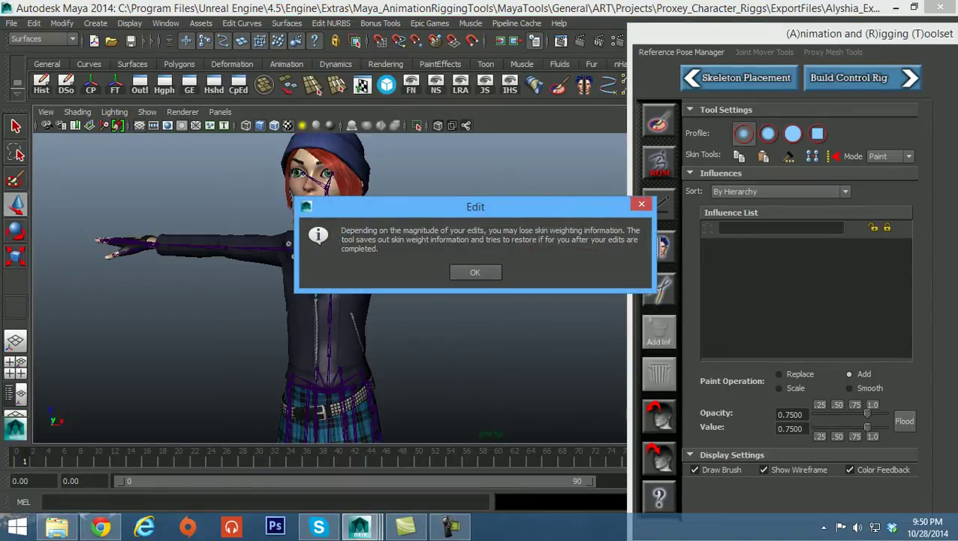
{"action": "key", "text": "Return"}
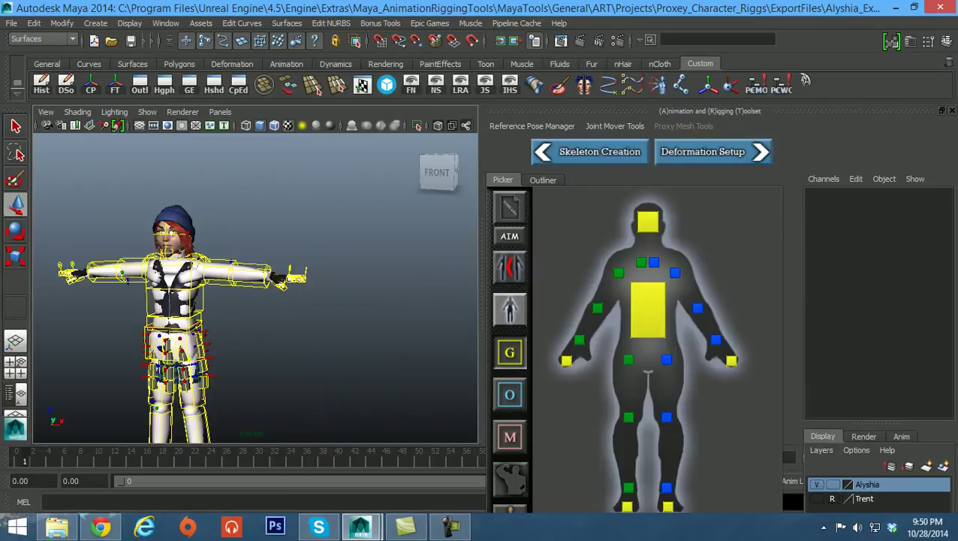
{"action": "scroll", "coordinate": [255, 286], "scroll_direction": "up", "scroll_amount": 5}
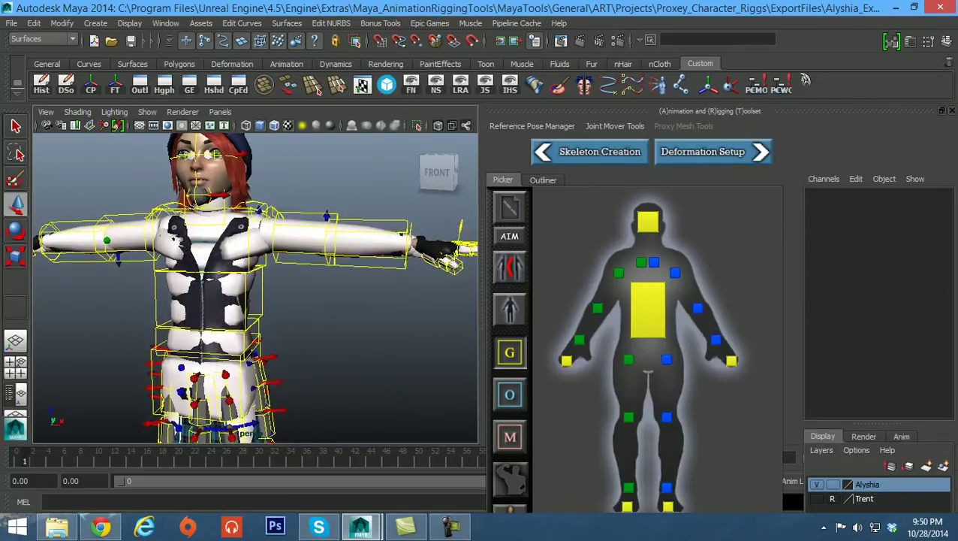
{"action": "scroll", "coordinate": [255, 288], "scroll_direction": "down", "scroll_amount": 3}
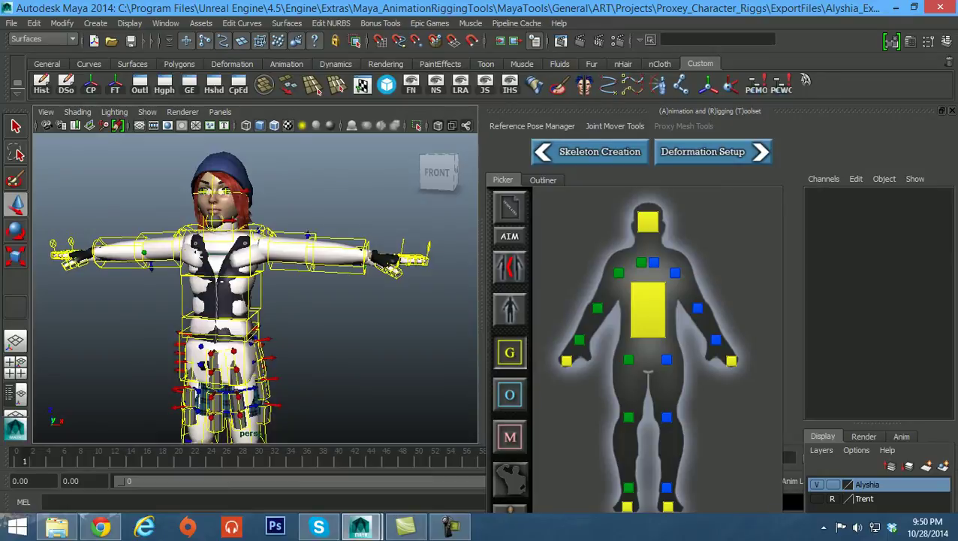
Hide the white proxy geometry so only the character mesh and the joint mover controls are displayed.
{"action": "left_click", "coordinate": [509, 507]}
{"action": "left_click_drag", "start_coordinate": [255, 285], "coordinate": [225, 287], "text": "alt"}
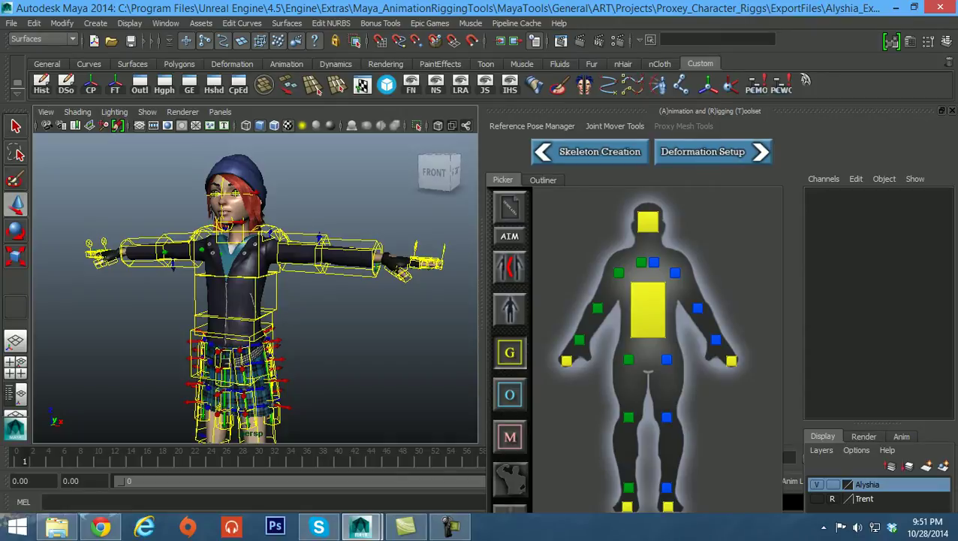
{"action": "left_click_drag", "start_coordinate": [255, 285], "coordinate": [233, 285], "text": "alt"}
{"action": "middle_click_drag", "start_coordinate": [233, 285], "coordinate": [240, 250], "text": "alt"}
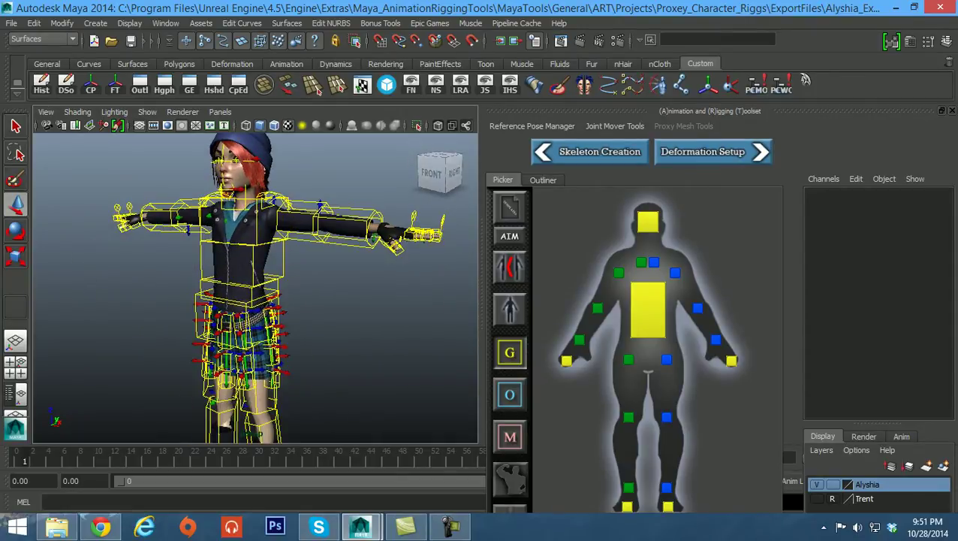
{"action": "middle_click_drag", "start_coordinate": [255, 286], "coordinate": [241, 334], "text": "alt"}
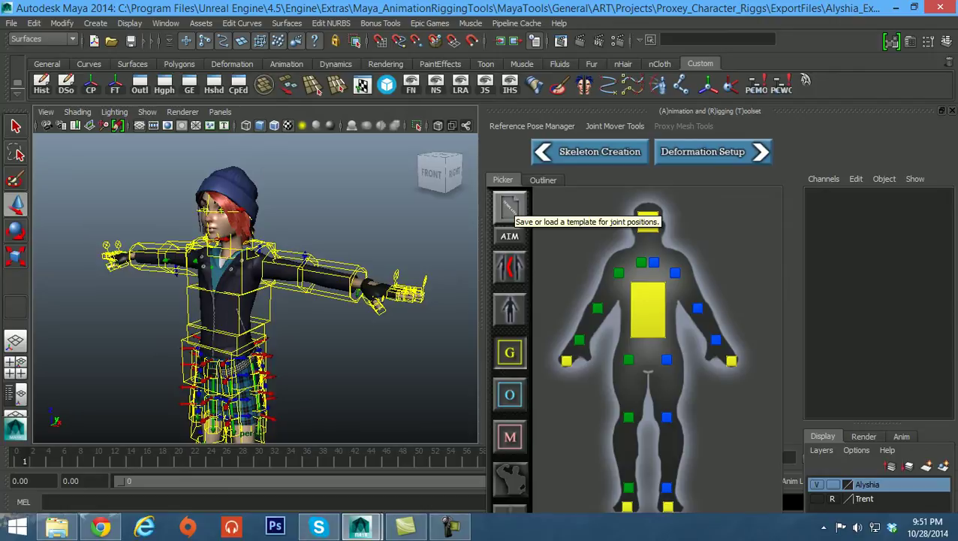
Save the joint position template as Alyshia_Skel_Template.txt in the JointMoverTemplates folder, replacing the existing file.
{"action": "left_click", "coordinate": [514, 208]}
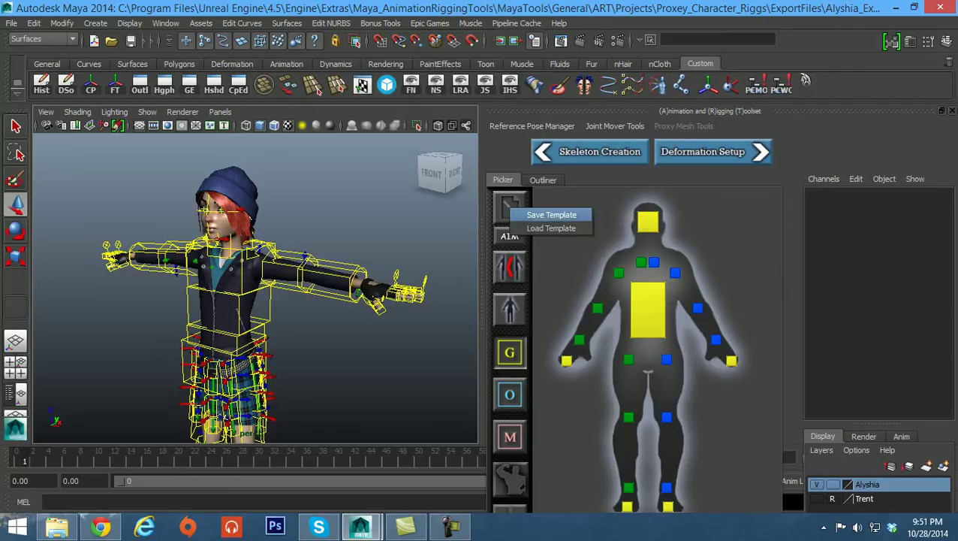
{"action": "left_click", "coordinate": [552, 215]}
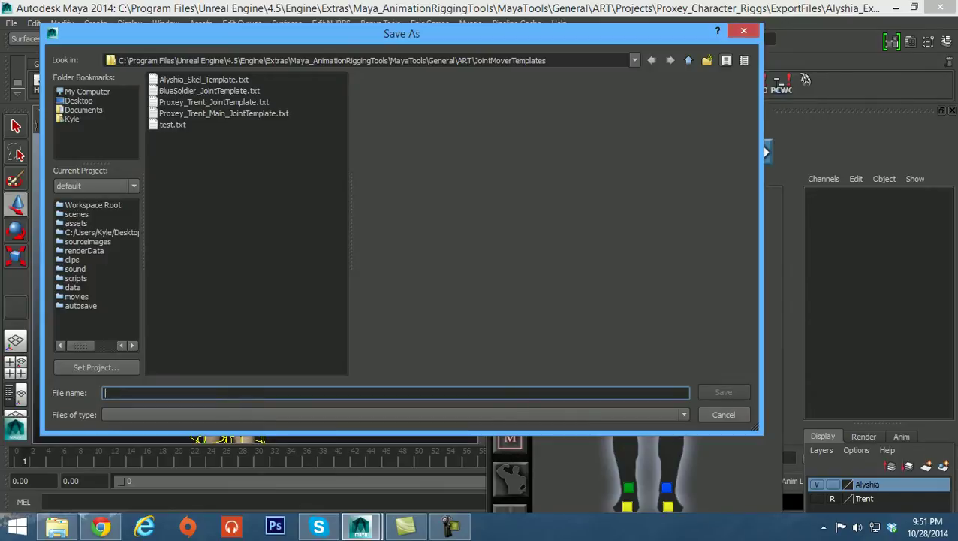
{"action": "left_click_drag", "start_coordinate": [402, 33], "coordinate": [569, 39]}
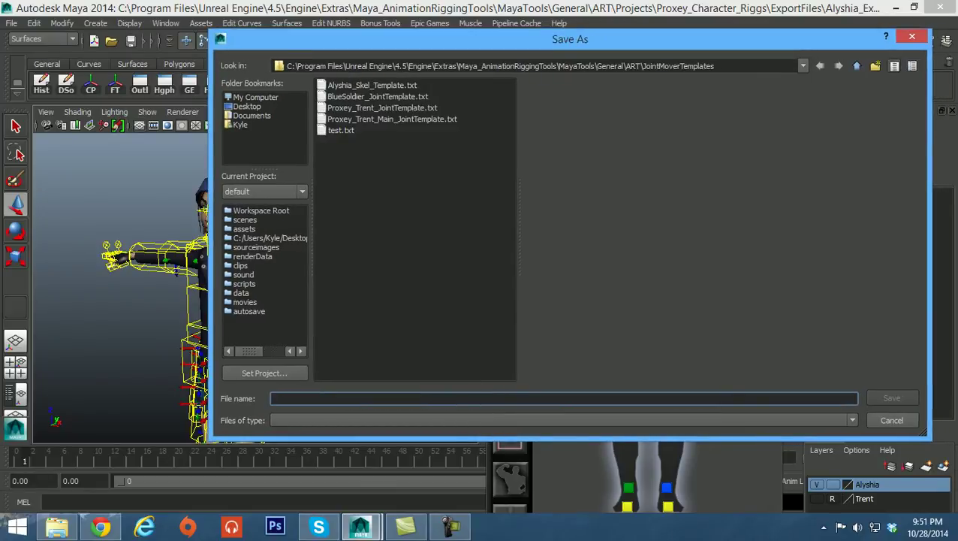
{"action": "left_click", "coordinate": [371, 85]}
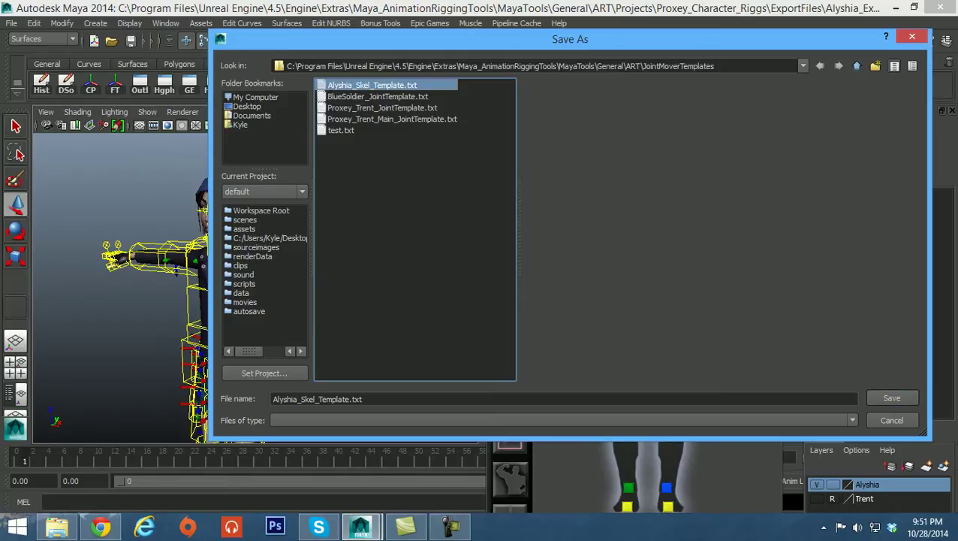
{"action": "left_click", "coordinate": [891, 398]}
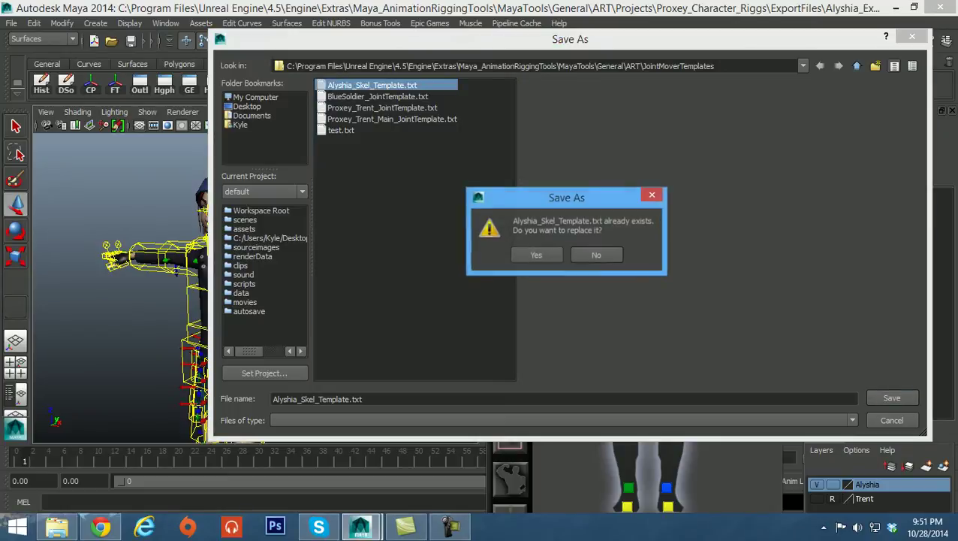
{"action": "left_click", "coordinate": [534, 254]}
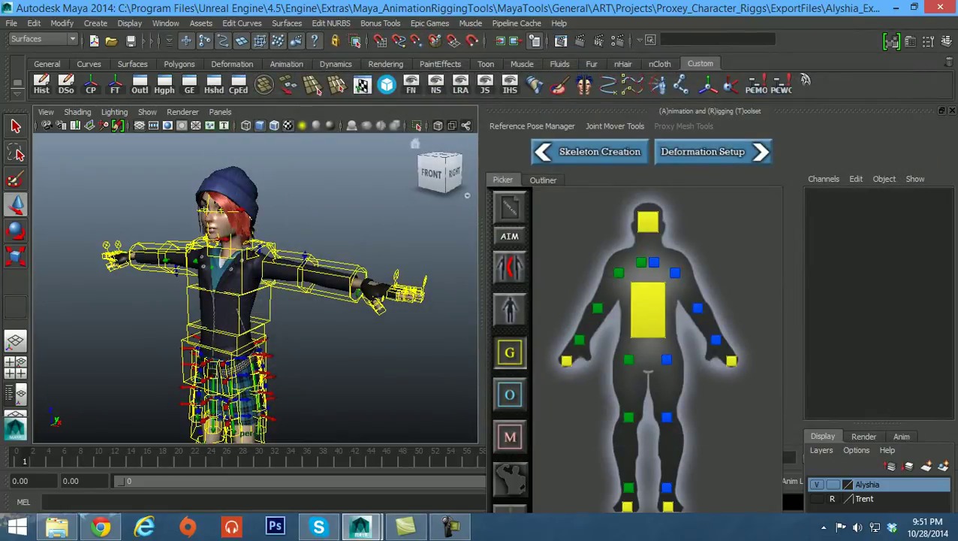
Return the character from skeleton placement to the Skeleton Creation stage.
{"action": "middle_click_drag", "start_coordinate": [316, 285], "coordinate": [336, 270], "text": "alt"}
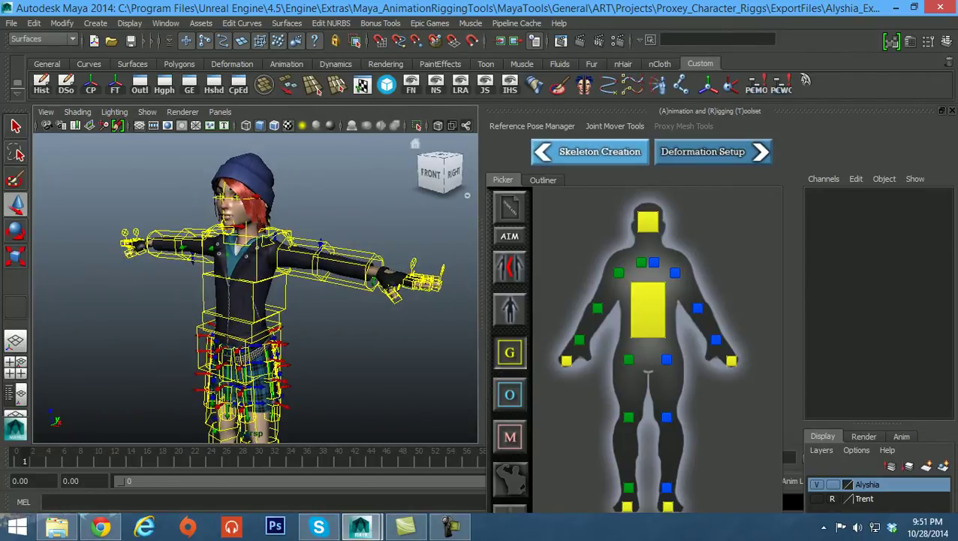
{"action": "left_click", "coordinate": [589, 152]}
{"action": "middle_click_drag", "start_coordinate": [300, 300], "coordinate": [336, 308], "text": "alt"}
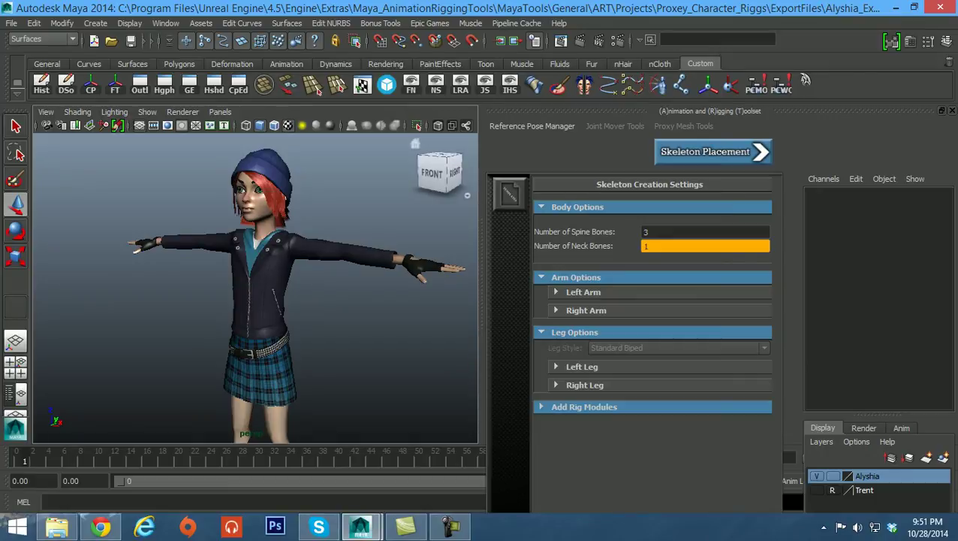
Save the skeleton creation settings as the template Alyshia_Bone_Template.txt, replacing the existing file.
{"action": "left_click", "coordinate": [510, 194]}
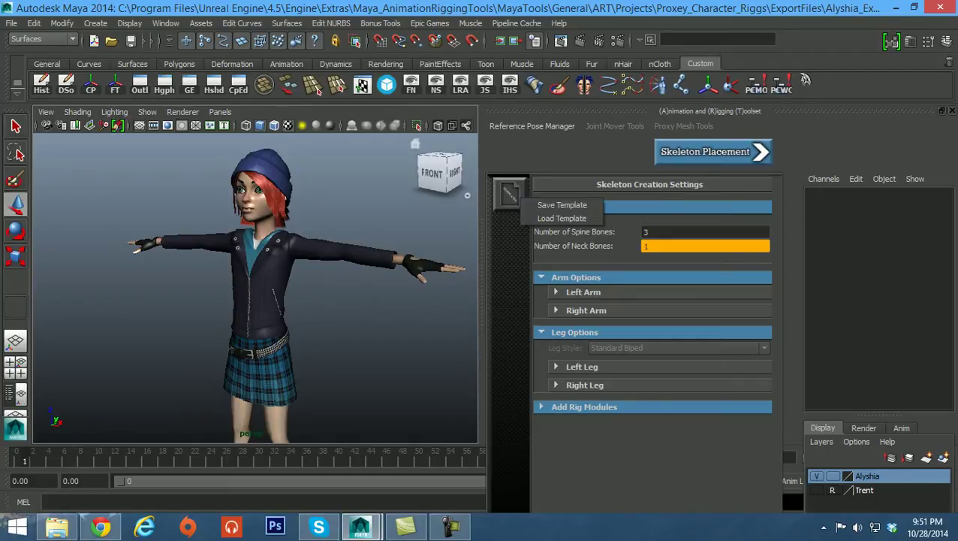
{"action": "left_click", "coordinate": [562, 204]}
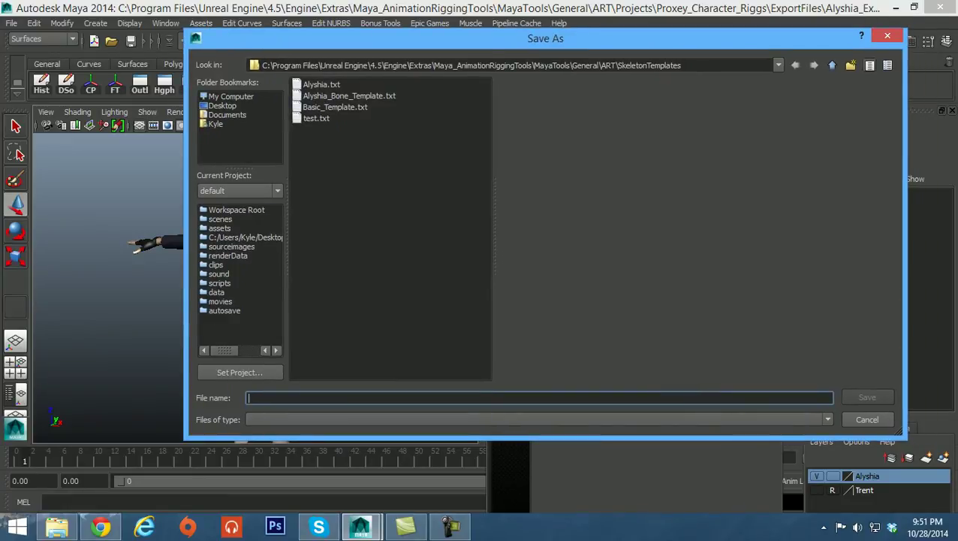
{"action": "left_click_drag", "start_coordinate": [546, 38], "coordinate": [567, 51]}
{"action": "left_click", "coordinate": [370, 108]}
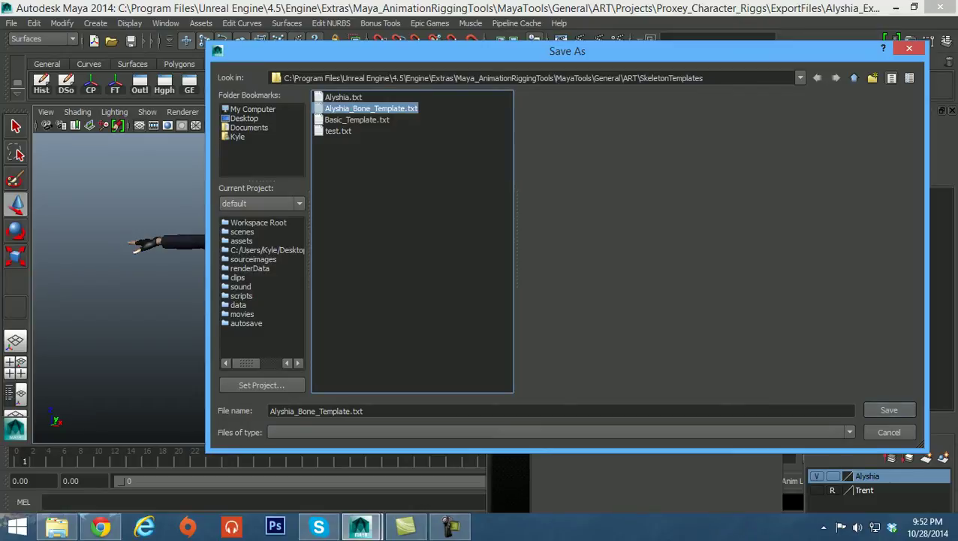
{"action": "left_click", "coordinate": [889, 410]}
{"action": "left_click", "coordinate": [532, 267]}
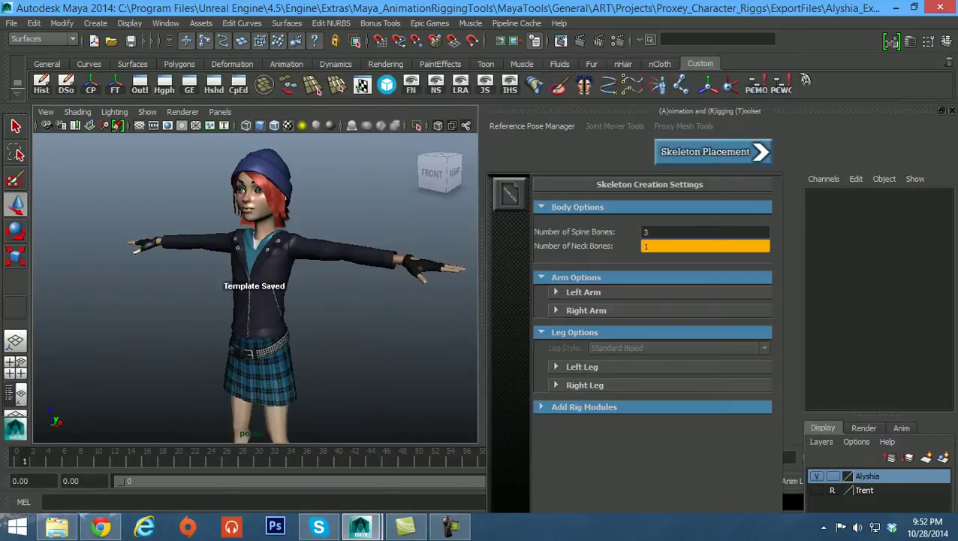
Export only the character's mesh as the Maya ASCII file Character_Mesh.ma in the scenes folder, replacing the existing file.
{"action": "left_click_drag", "start_coordinate": [255, 300], "coordinate": [282, 308], "text": "alt"}
{"action": "right_click_drag", "start_coordinate": [281, 308], "coordinate": [240, 307], "text": "alt"}
{"action": "middle_click_drag", "start_coordinate": [241, 308], "coordinate": [224, 187], "text": "alt"}
{"action": "middle_click_drag", "start_coordinate": [225, 225], "coordinate": [224, 330], "text": "alt"}
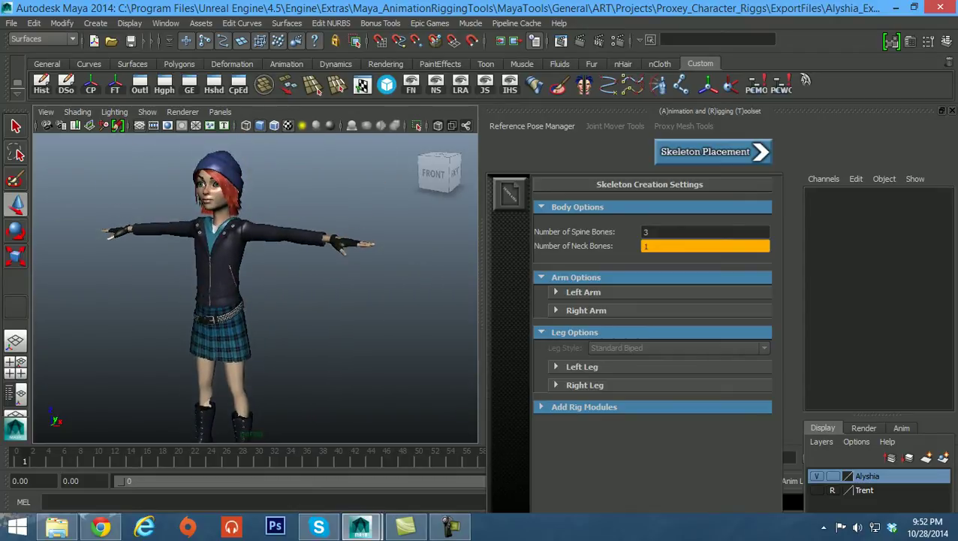
{"action": "left_click_drag", "start_coordinate": [223, 331], "coordinate": [225, 347], "text": "alt"}
{"action": "right_click_drag", "start_coordinate": [226, 347], "coordinate": [259, 347], "text": "alt"}
{"action": "middle_click_drag", "start_coordinate": [255, 300], "coordinate": [244, 311], "text": "alt"}
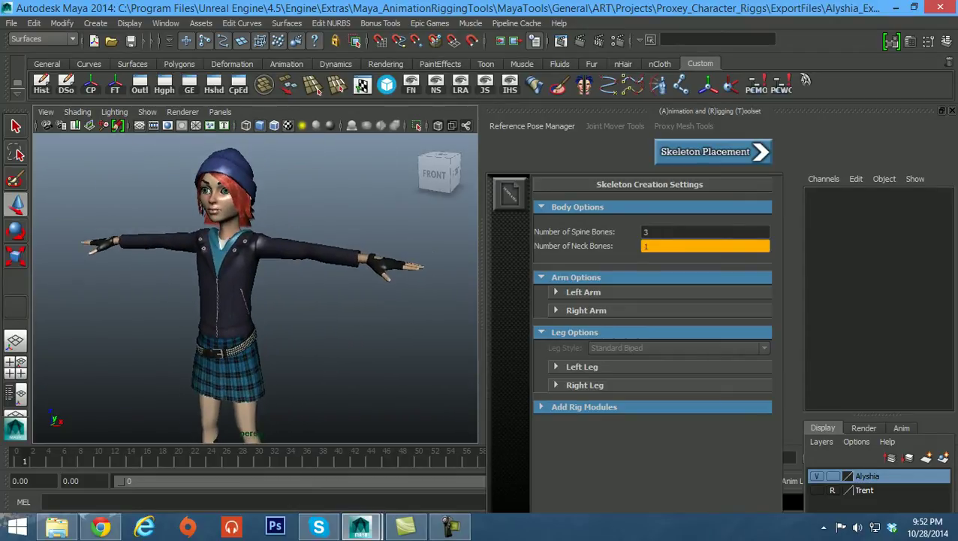
{"action": "left_click", "coordinate": [225, 292]}
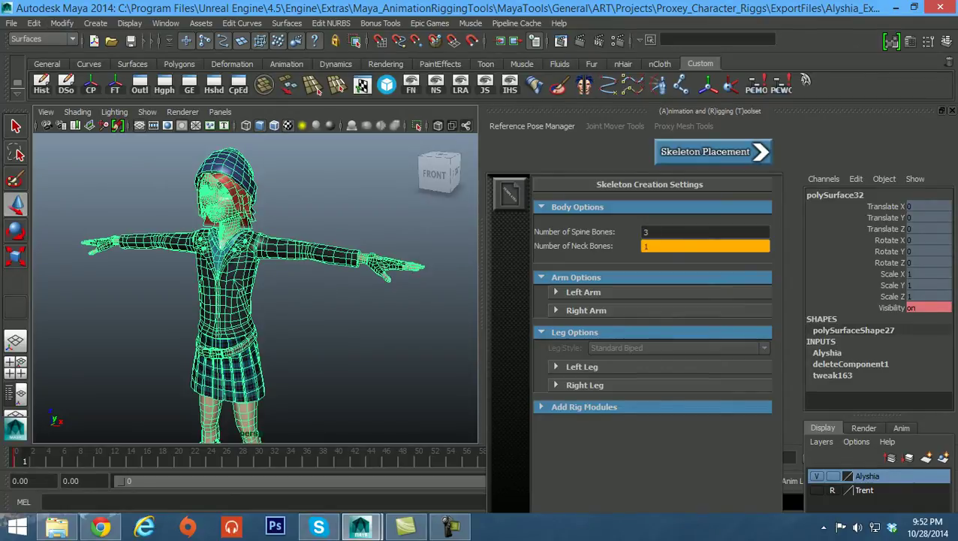
{"action": "left_click", "coordinate": [11, 22]}
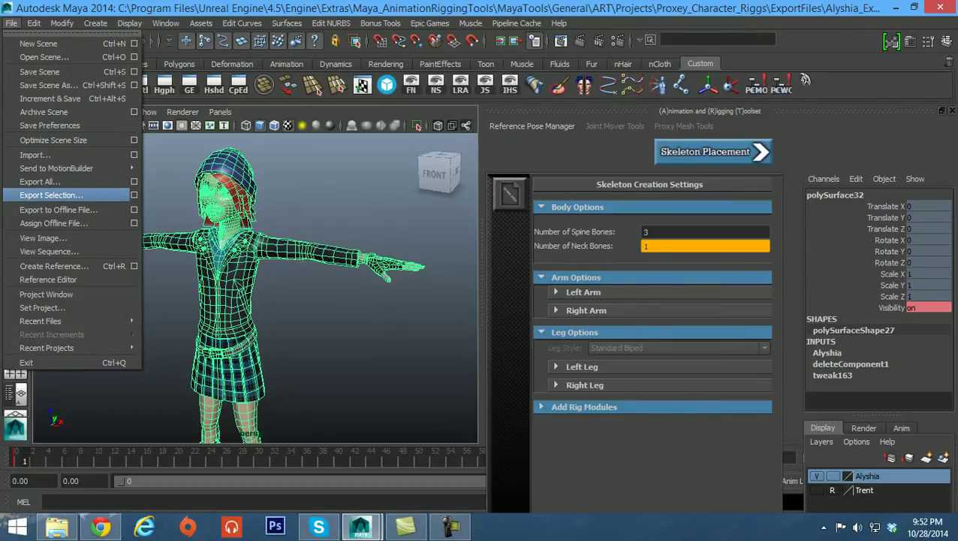
{"action": "left_click", "coordinate": [51, 195]}
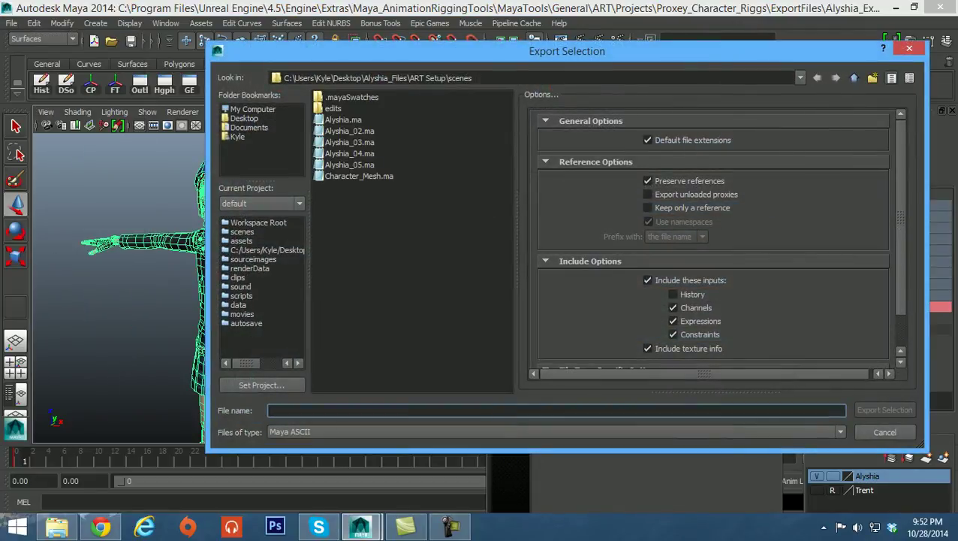
{"action": "left_click", "coordinate": [555, 432]}
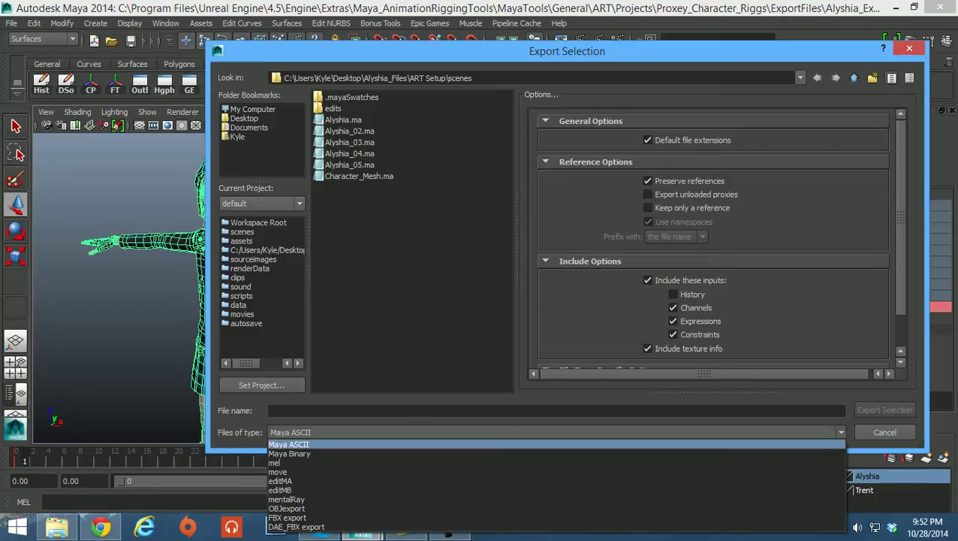
{"action": "key", "text": "Escape"}
{"action": "left_click", "coordinate": [359, 176]}
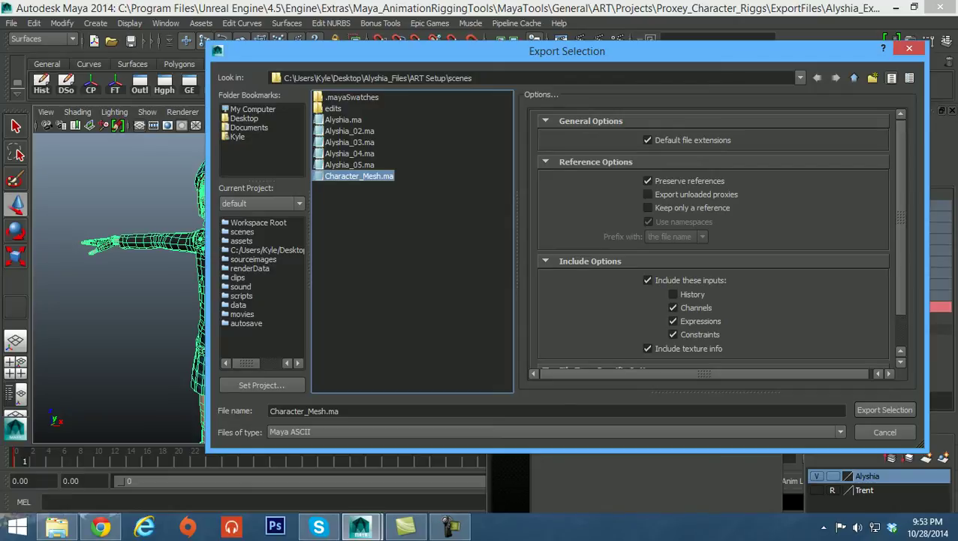
{"action": "left_click", "coordinate": [883, 409]}
{"action": "left_click", "coordinate": [536, 270]}
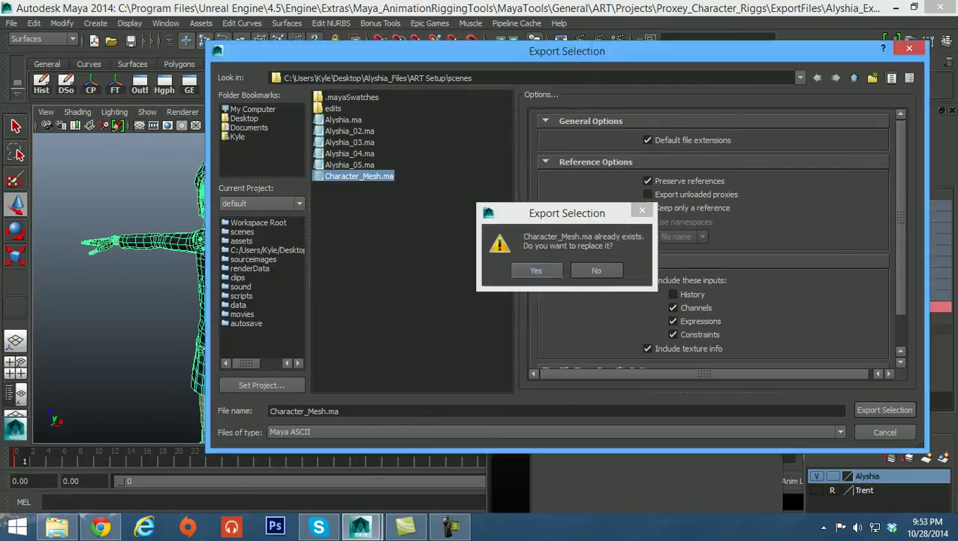
{"action": "key", "text": "Return"}
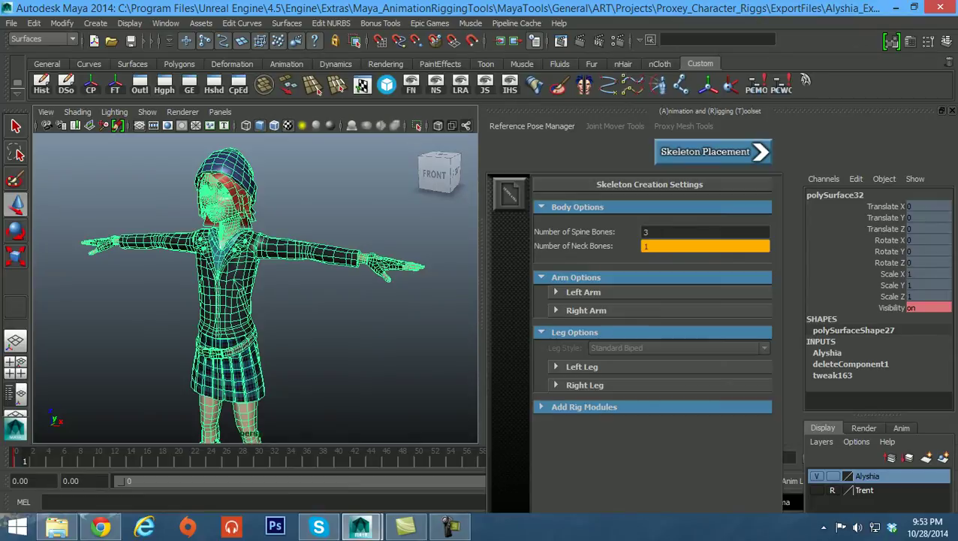
Deselect the character mesh and close the Animation and Rigging Toolset panel.
{"action": "left_click", "coordinate": [383, 210]}
{"action": "left_click", "coordinate": [951, 111]}
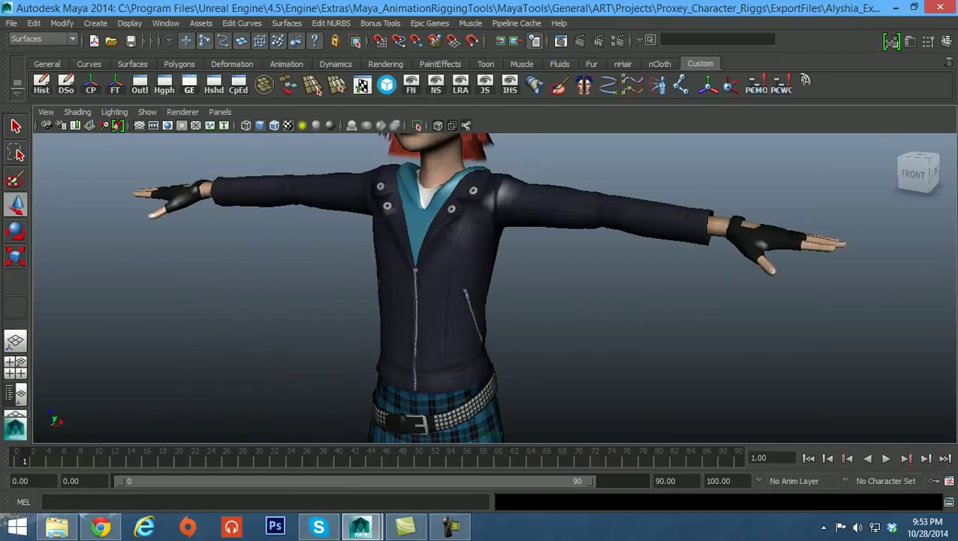
{"action": "left_click", "coordinate": [11, 23]}
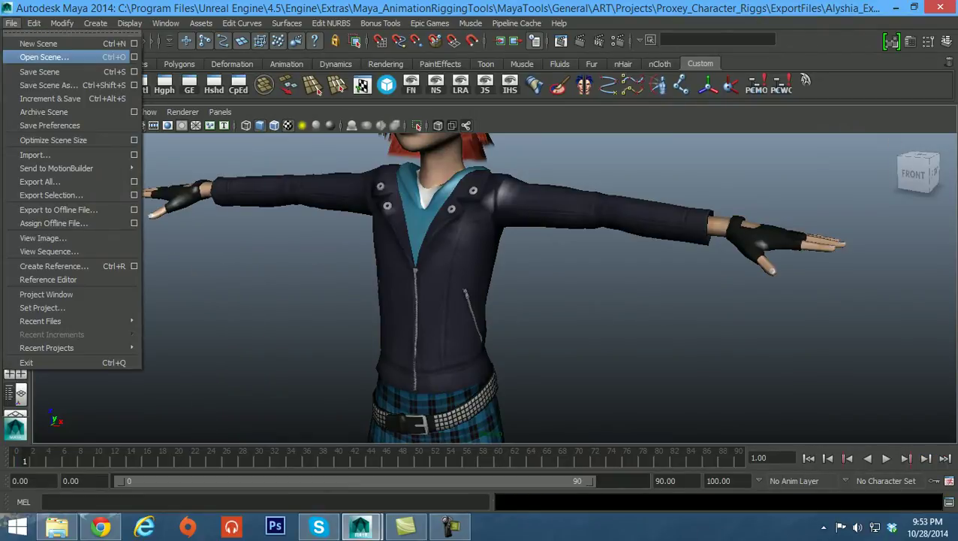
{"action": "left_click", "coordinate": [37, 42]}
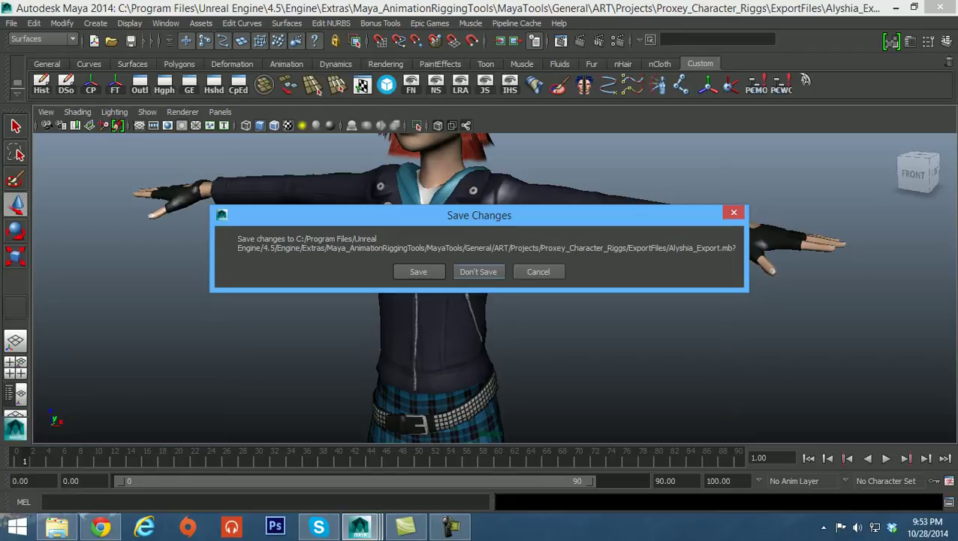
{"action": "left_click", "coordinate": [538, 271]}
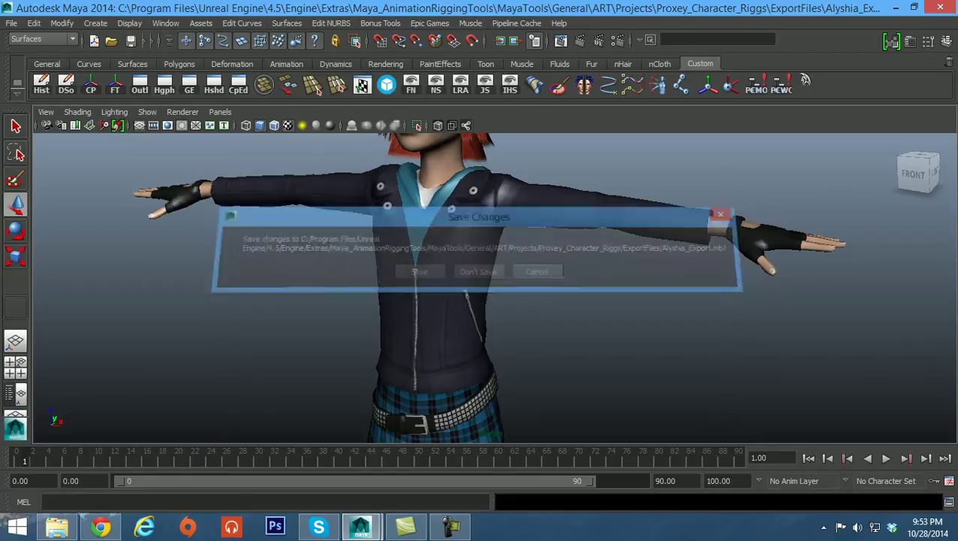
Save the scene as a new Maya ASCII version named Alyshia_06.ma, accepting the student version notice.
{"action": "left_click", "coordinate": [12, 22]}
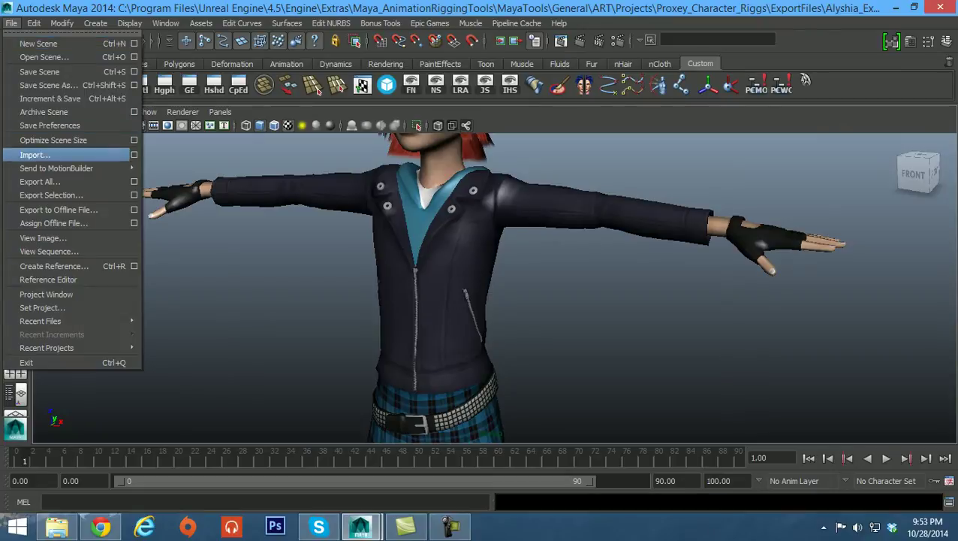
{"action": "left_click", "coordinate": [49, 85]}
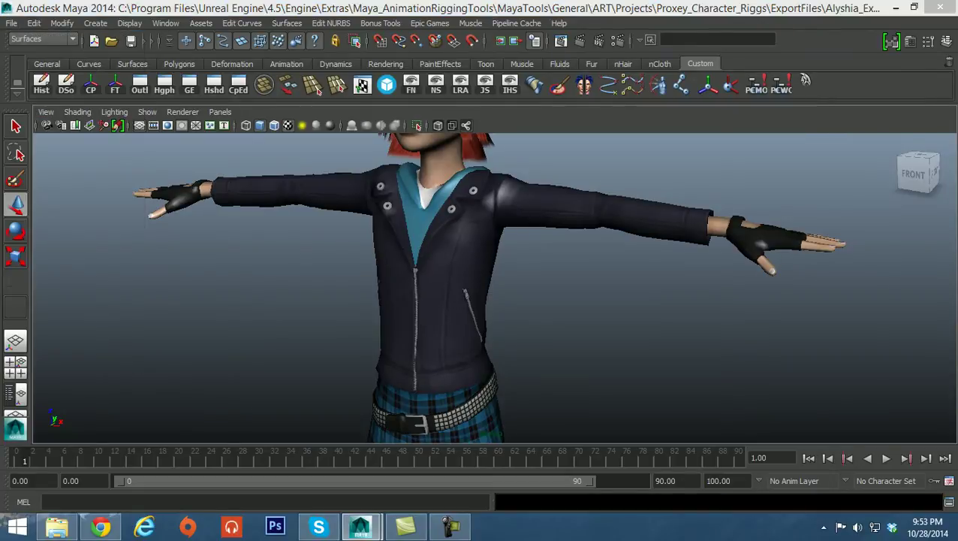
{"action": "left_click", "coordinate": [349, 164]}
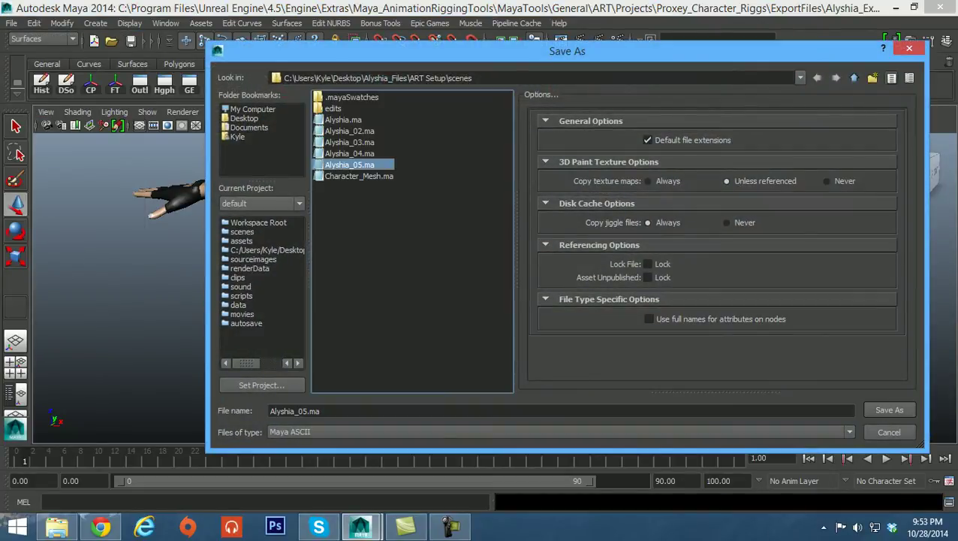
{"action": "left_click", "coordinate": [307, 411]}
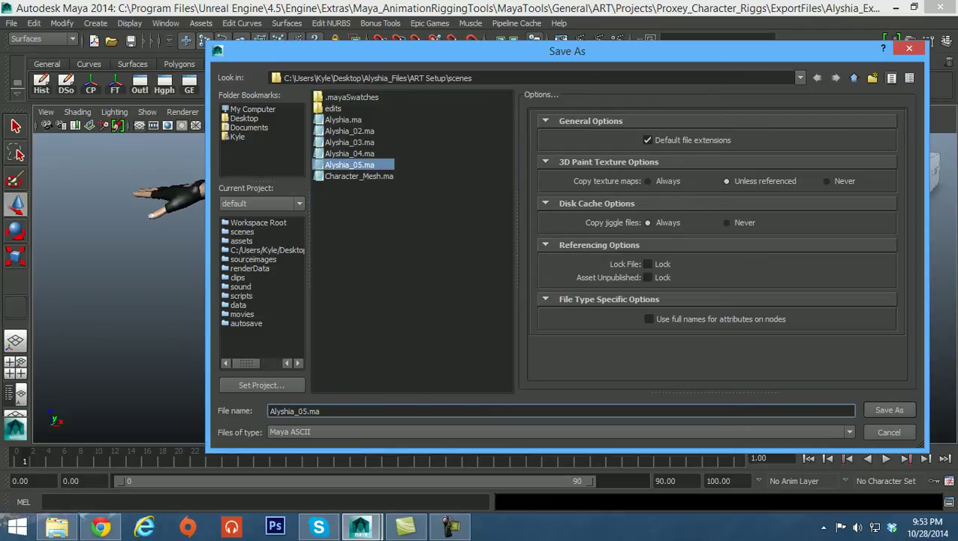
{"action": "key", "text": "BackSpace"}
{"action": "type", "text": "6"}
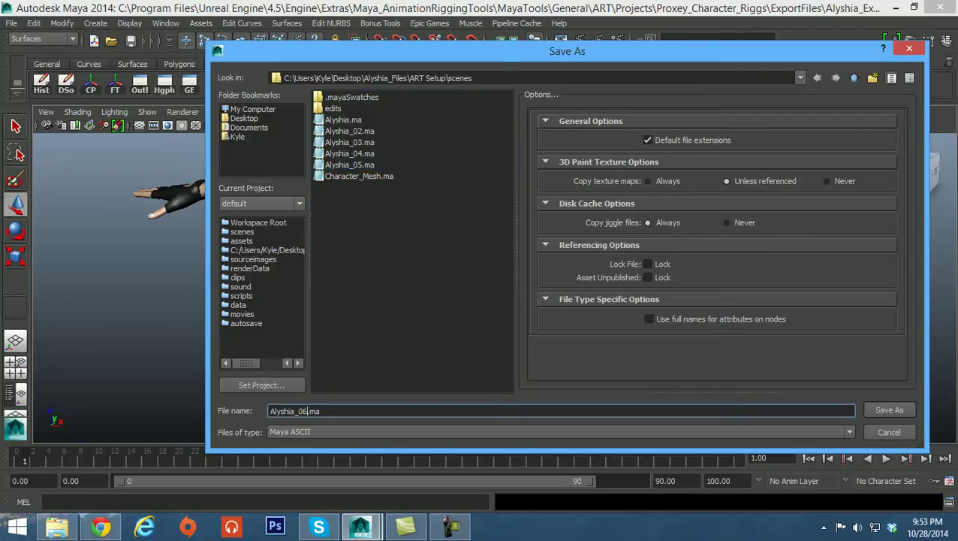
{"action": "left_click", "coordinate": [889, 410]}
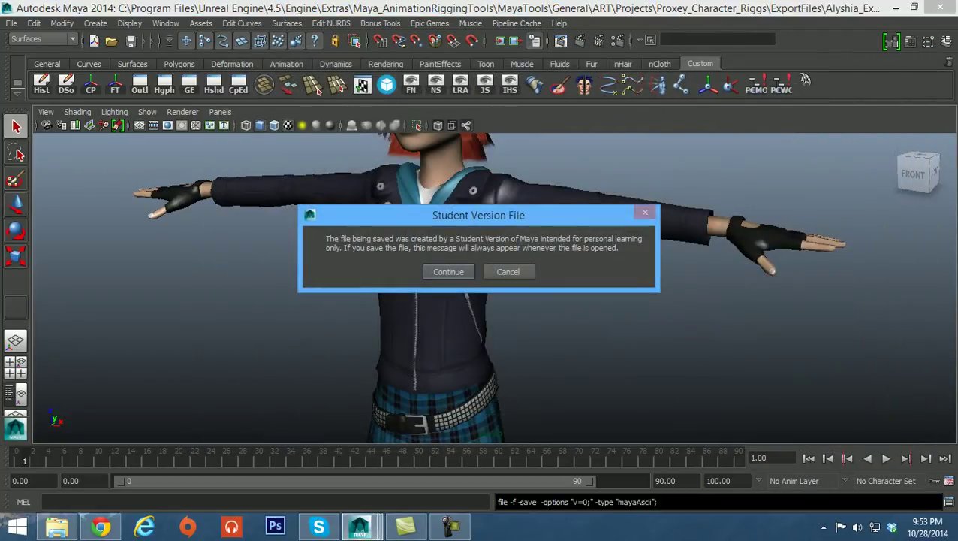
{"action": "left_click", "coordinate": [448, 271]}
Start a new empty scene.
{"action": "left_click", "coordinate": [12, 22]}
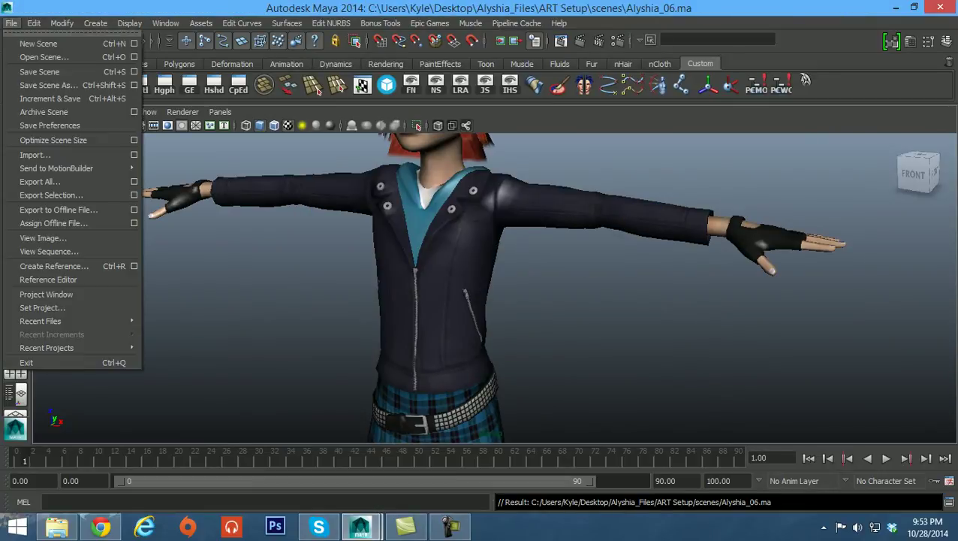
{"action": "left_click", "coordinate": [38, 43]}
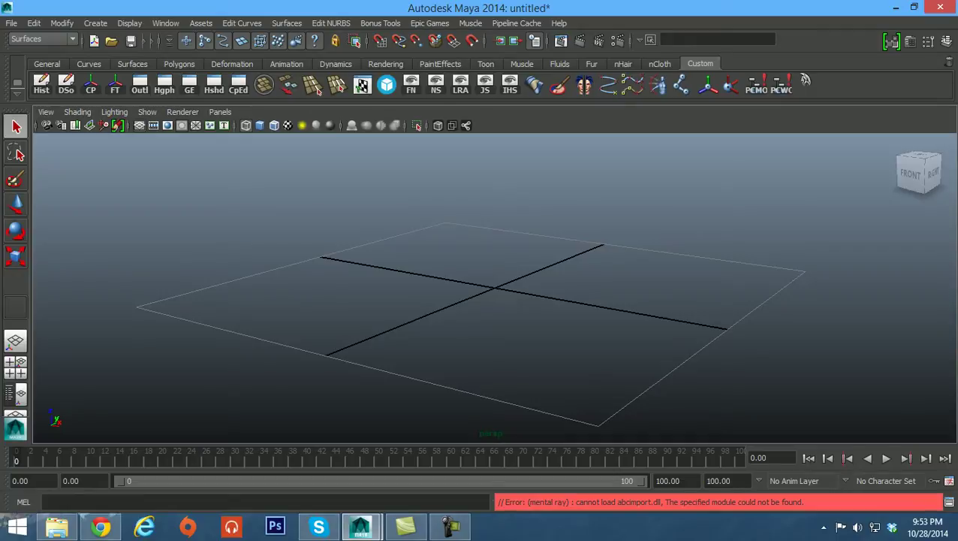
{"action": "left_click", "coordinate": [11, 23]}
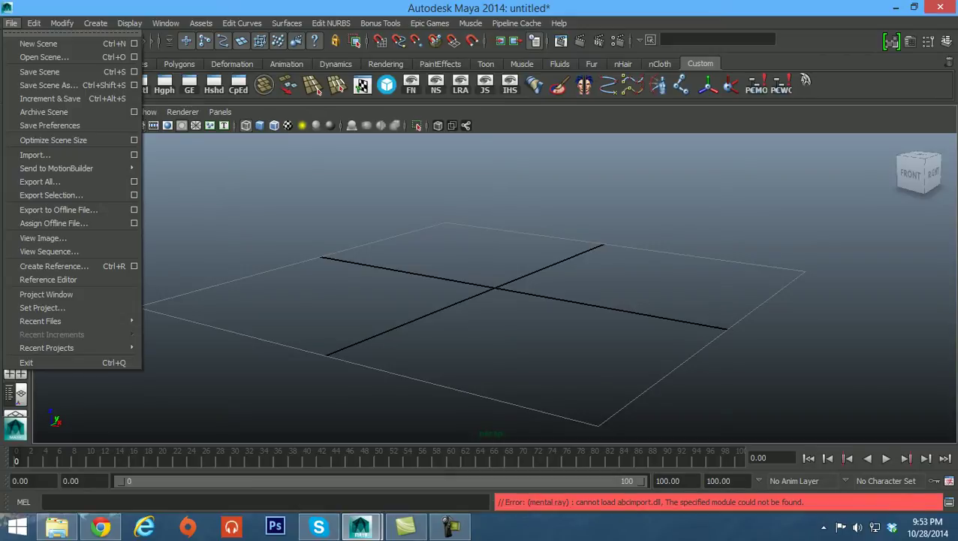
{"action": "key", "text": "Escape"}
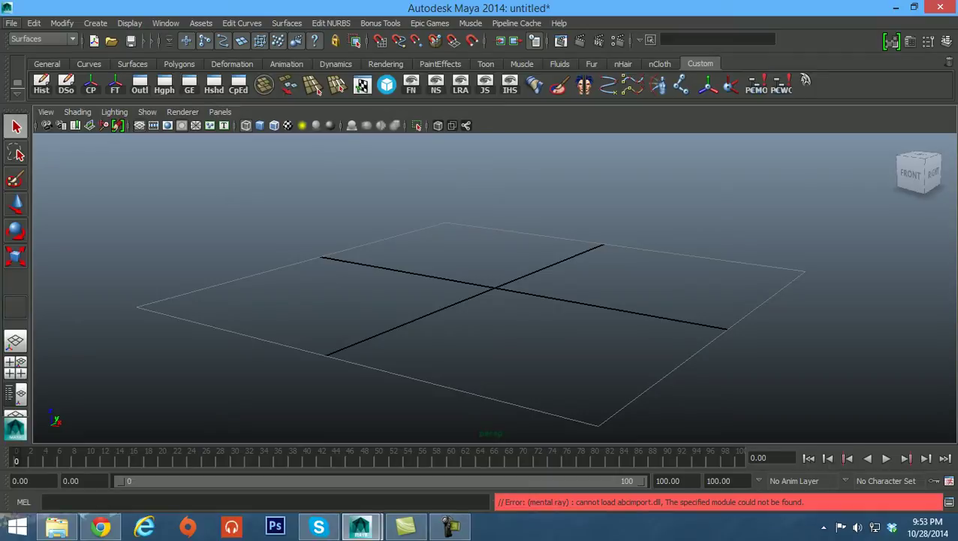
Optimize the scene size for unknown nodes only, confirm the operation, and close the Optimize Scene Size options.
{"action": "left_click", "coordinate": [12, 24]}
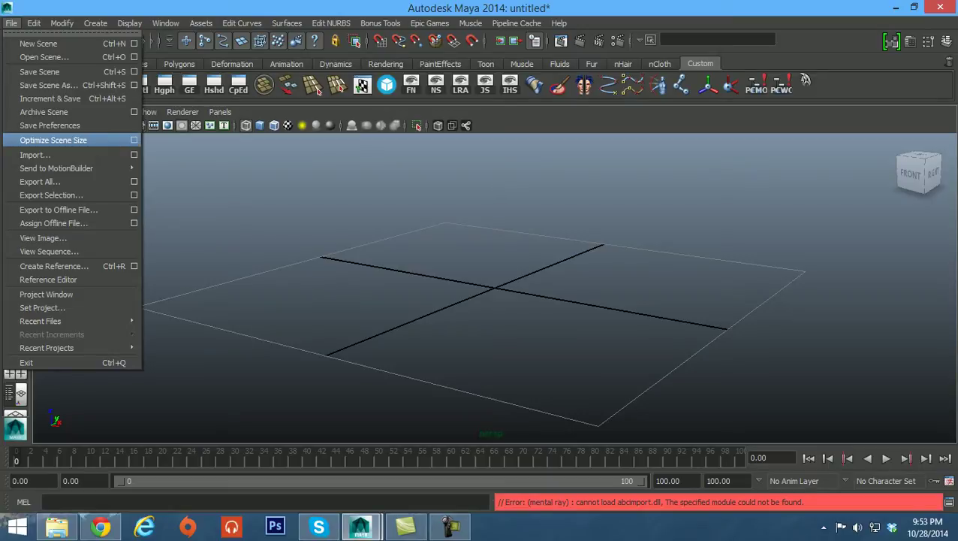
{"action": "left_click", "coordinate": [133, 139]}
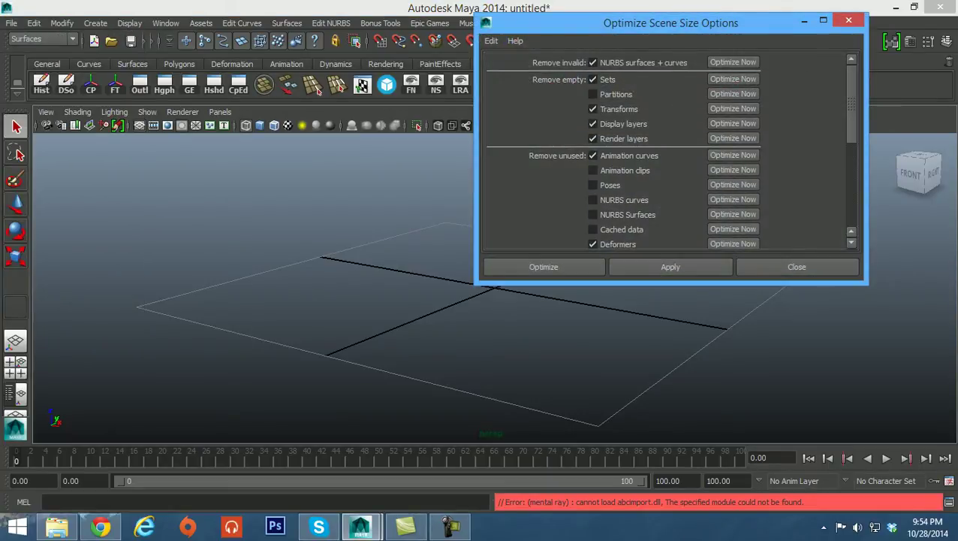
{"action": "scroll", "coordinate": [668, 150], "scroll_direction": "down", "scroll_amount": 10}
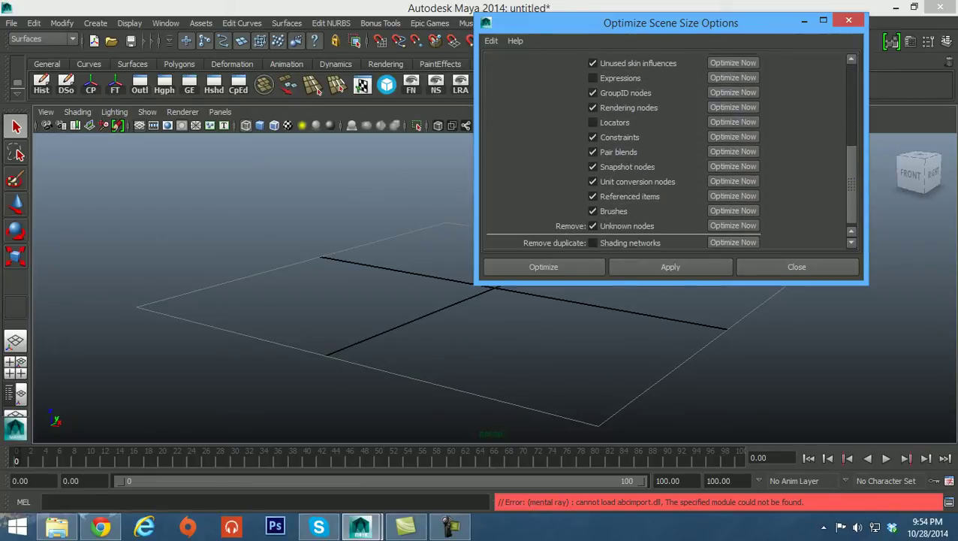
{"action": "scroll", "coordinate": [592, 190], "scroll_direction": "down", "scroll_amount": 1}
{"action": "left_click", "coordinate": [592, 220]}
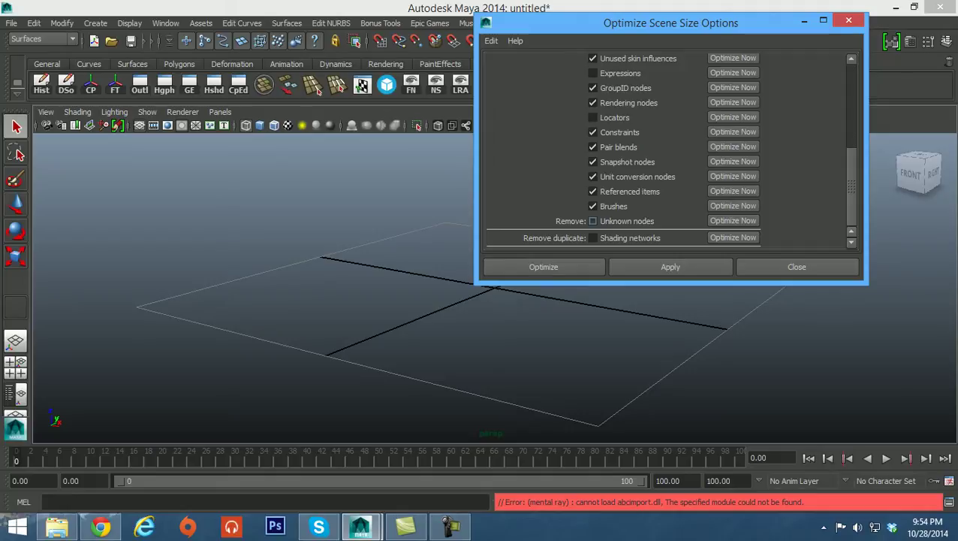
{"action": "left_click", "coordinate": [593, 220]}
{"action": "left_click", "coordinate": [732, 220]}
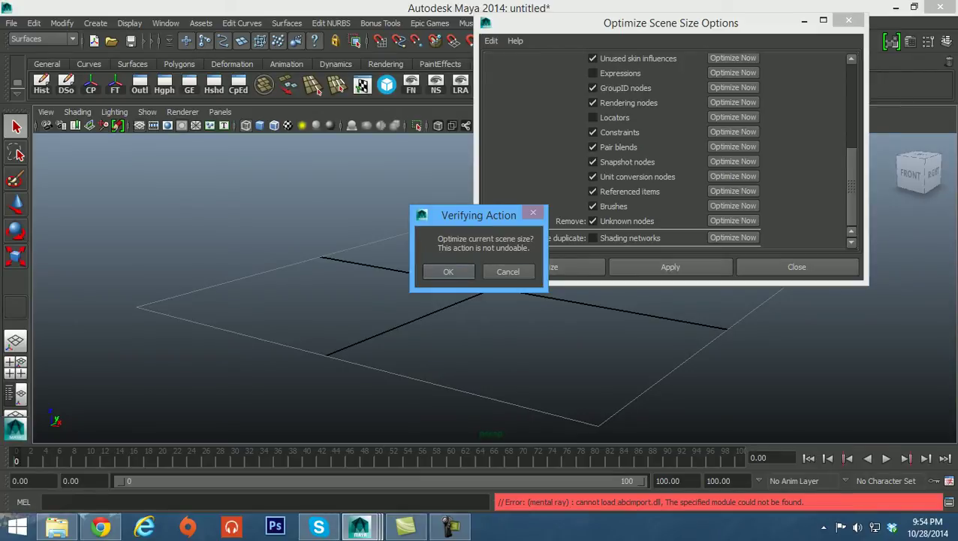
{"action": "key", "text": "Return"}
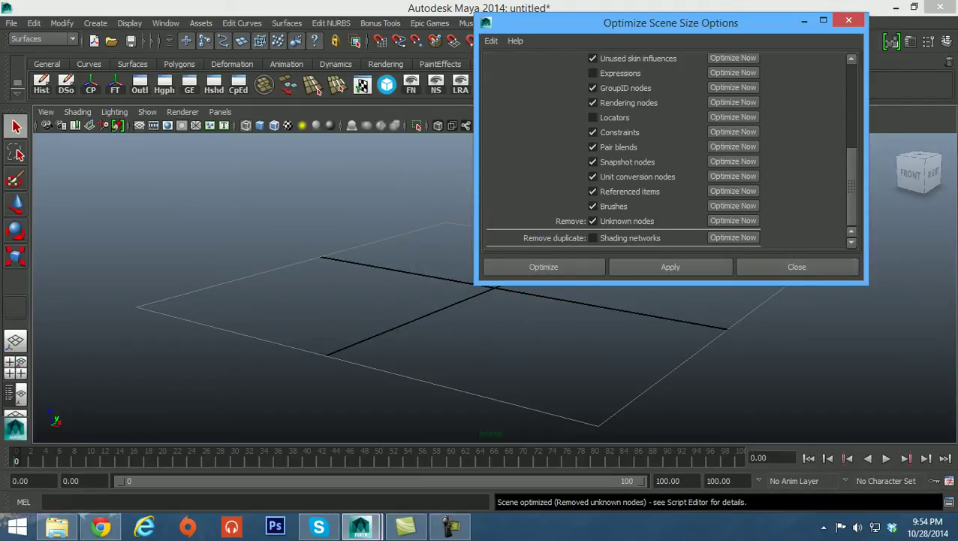
{"action": "left_click", "coordinate": [796, 267]}
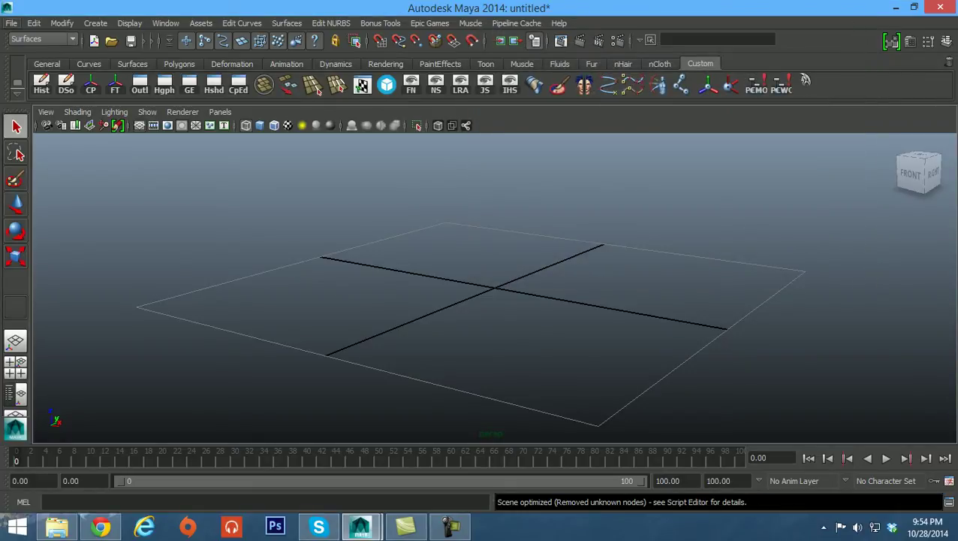
Import Character_Mesh.ma from the scenes folder into the empty scene.
{"action": "middle_click_drag", "start_coordinate": [494, 288], "coordinate": [434, 316], "text": "alt"}
{"action": "right_click_drag", "start_coordinate": [434, 316], "coordinate": [409, 316], "text": "alt"}
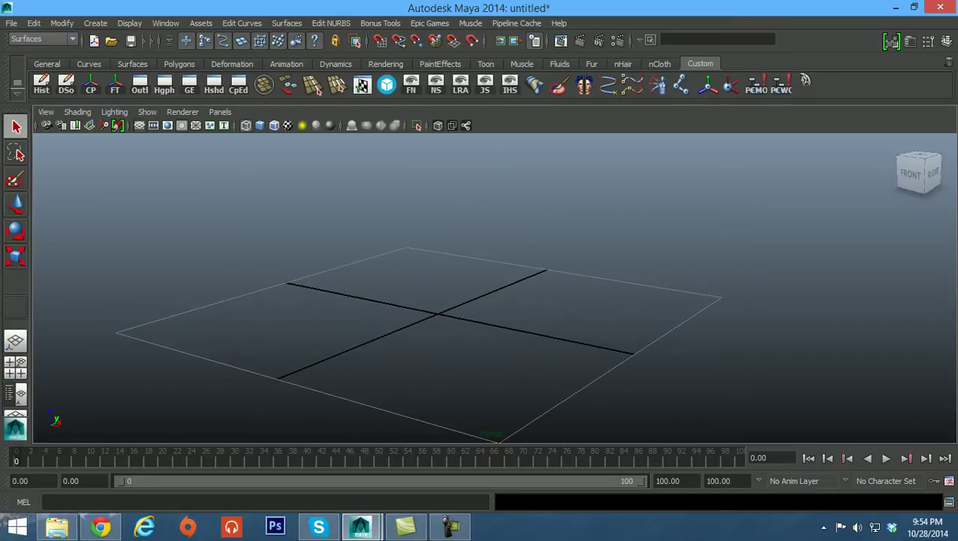
{"action": "mouse_move", "coordinate": [441, 315]}
{"action": "middle_mouse_down", "text": "alt"}
{"action": "mouse_move", "coordinate": [413, 334]}
{"action": "mouse_move", "coordinate": [439, 321]}
{"action": "middle_mouse_up", "text": "alt"}
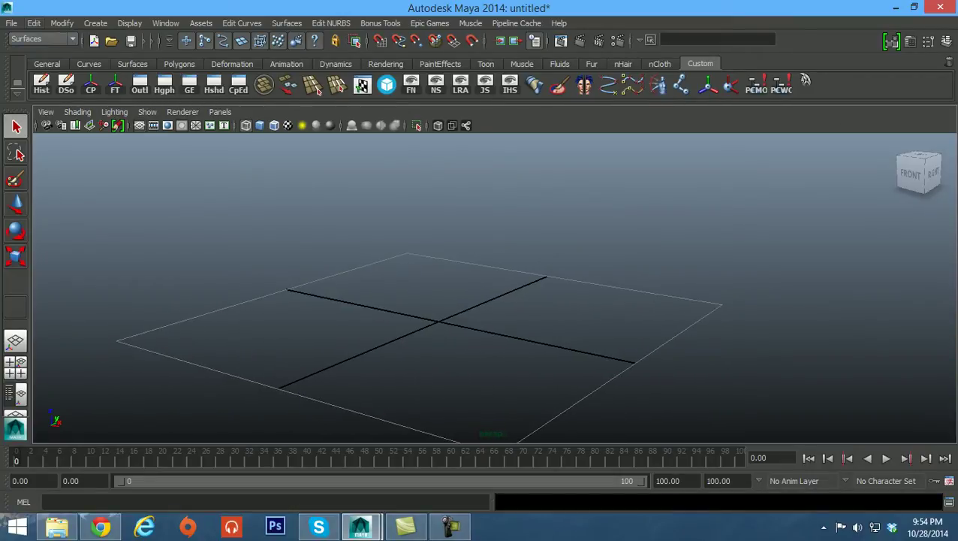
{"action": "left_click", "coordinate": [12, 22]}
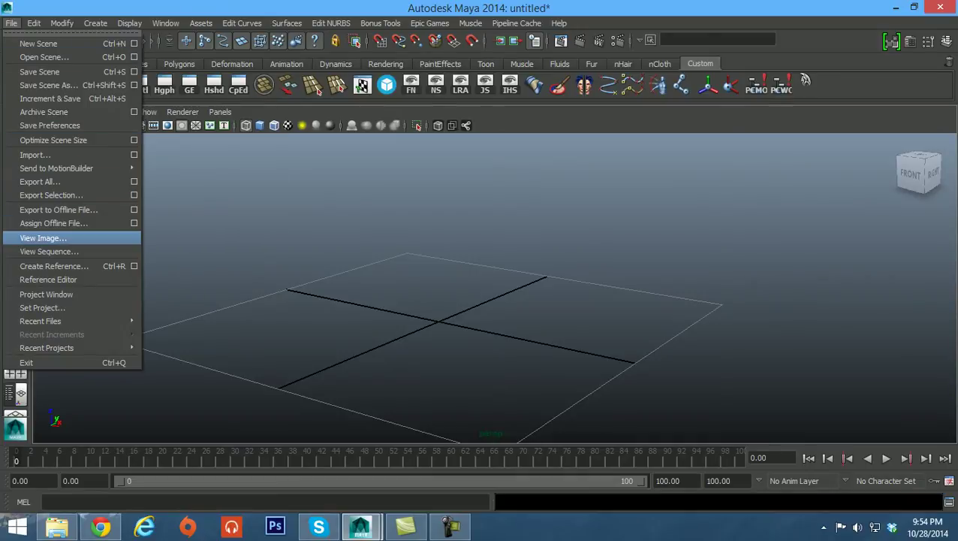
{"action": "left_click", "coordinate": [35, 154]}
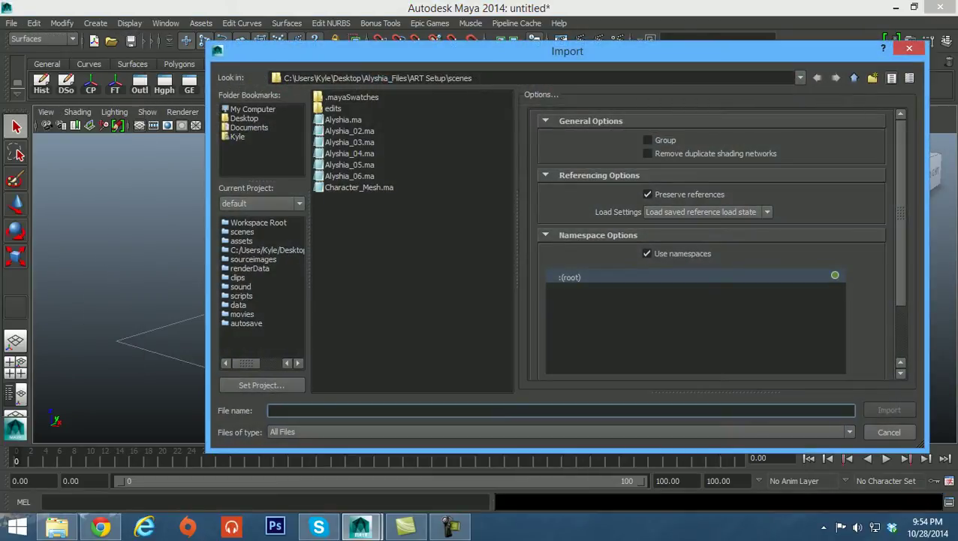
{"action": "left_click", "coordinate": [359, 187]}
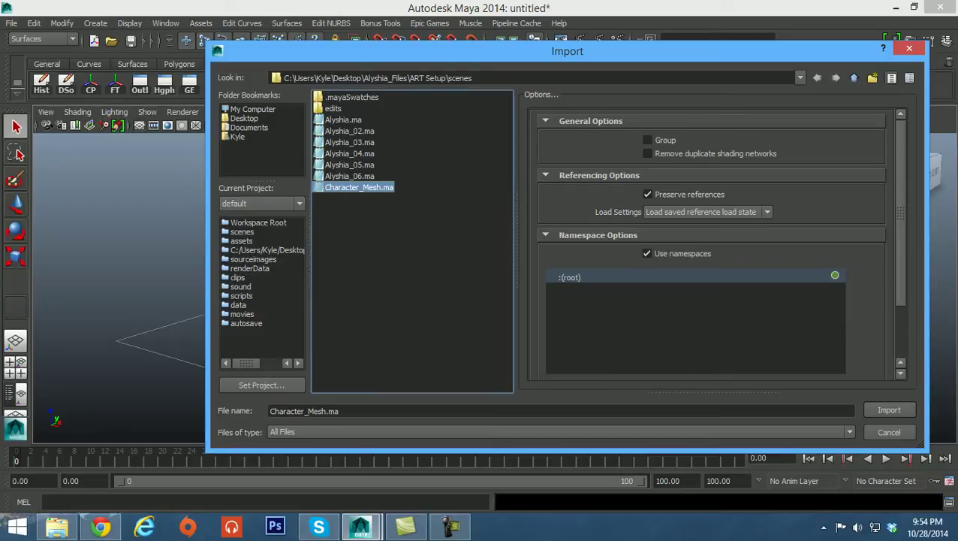
{"action": "left_click", "coordinate": [889, 409]}
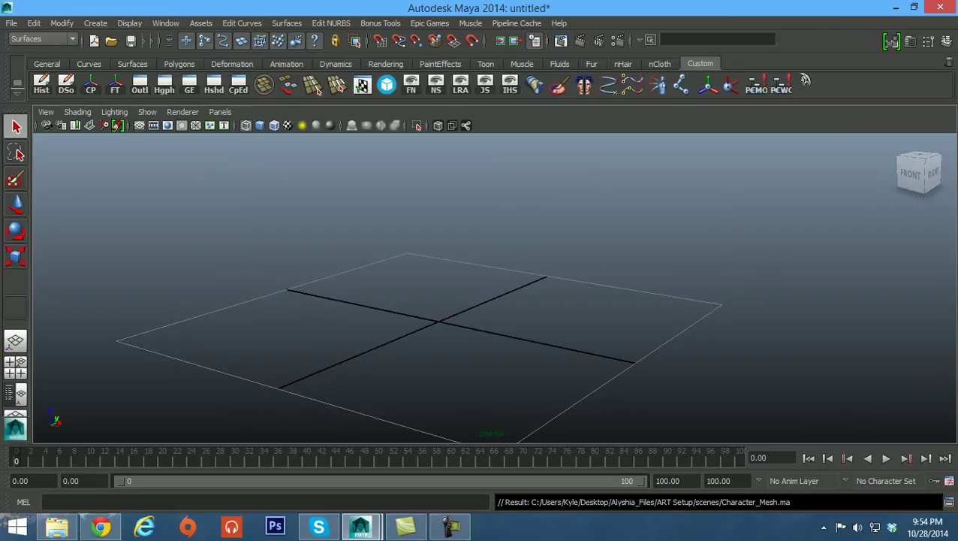
Frame the imported character mesh and switch the viewport from wireframe to shaded display.
{"action": "left_click_drag", "start_coordinate": [511, 315], "coordinate": [406, 267], "text": "alt"}
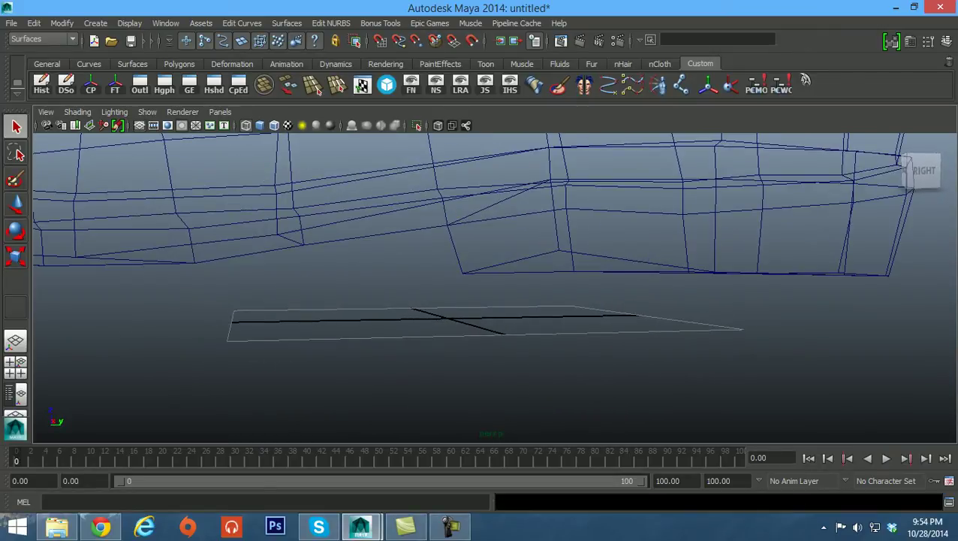
{"action": "key", "text": "a"}
{"action": "left_click_drag", "start_coordinate": [420, 278], "coordinate": [589, 294], "text": "alt"}
{"action": "right_click_drag", "start_coordinate": [526, 293], "coordinate": [600, 293], "text": "alt"}
{"action": "middle_click_drag", "start_coordinate": [600, 293], "coordinate": [555, 343], "text": "alt"}
{"action": "left_click_drag", "start_coordinate": [555, 342], "coordinate": [529, 342], "text": "alt"}
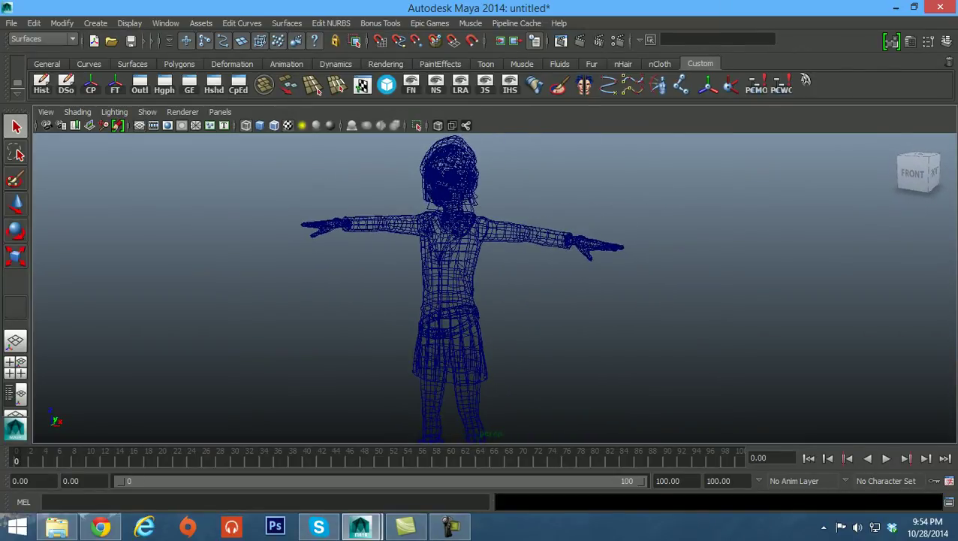
{"action": "left_click", "coordinate": [259, 125]}
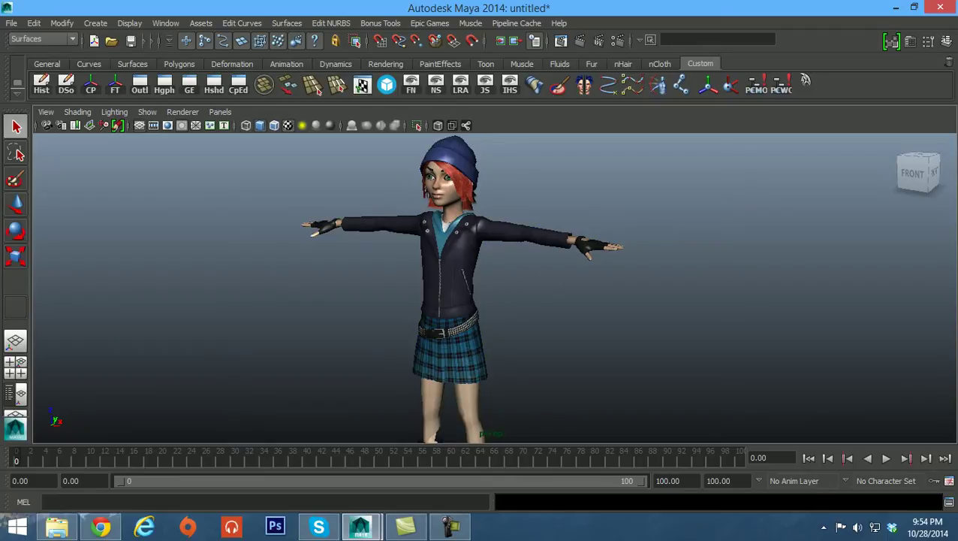
{"action": "left_click_drag", "start_coordinate": [484, 293], "coordinate": [495, 293], "text": "alt"}
{"action": "middle_click_drag", "start_coordinate": [495, 292], "coordinate": [475, 307], "text": "alt"}
{"action": "right_click_drag", "start_coordinate": [474, 307], "coordinate": [511, 306], "text": "alt"}
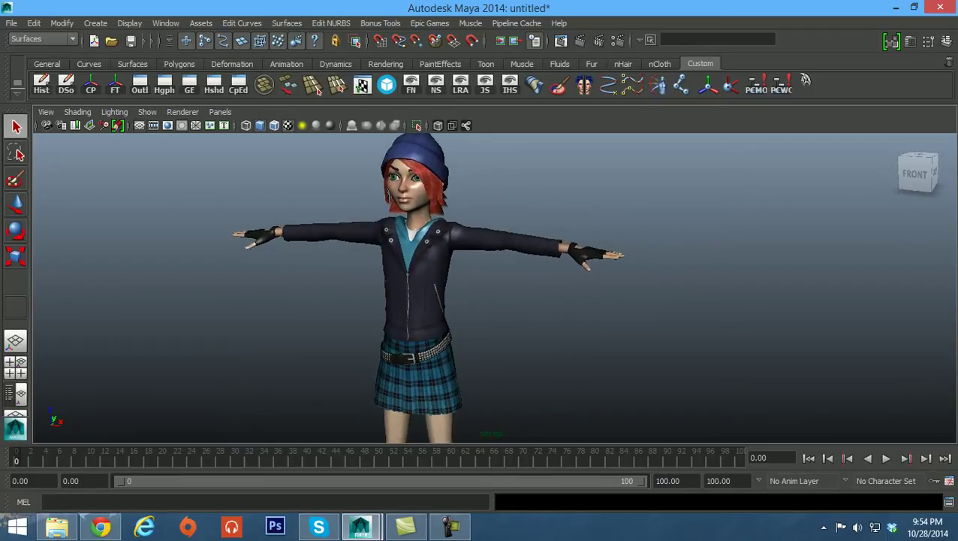
{"action": "mouse_move", "coordinate": [510, 306]}
{"action": "middle_mouse_down", "text": "alt"}
{"action": "mouse_move", "coordinate": [541, 314]}
{"action": "mouse_move", "coordinate": [521, 319]}
{"action": "middle_mouse_up", "text": "alt"}
{"action": "right_click_drag", "start_coordinate": [521, 320], "coordinate": [537, 320], "text": "alt"}
{"action": "middle_click_drag", "start_coordinate": [537, 320], "coordinate": [559, 330], "text": "alt"}
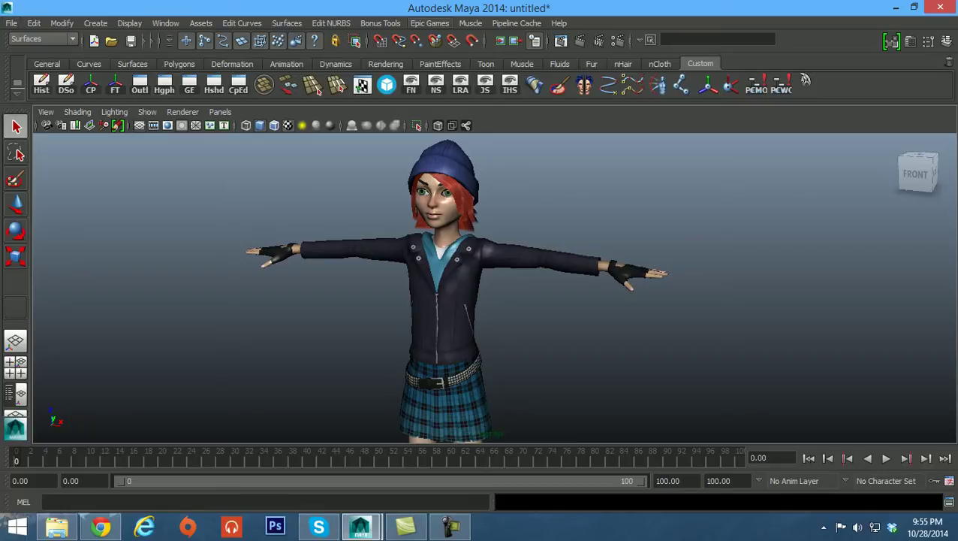
Open the Character Rig Creator and load Alyshia_Bone_Template as the skeleton creation settings.
{"action": "left_click", "coordinate": [429, 22]}
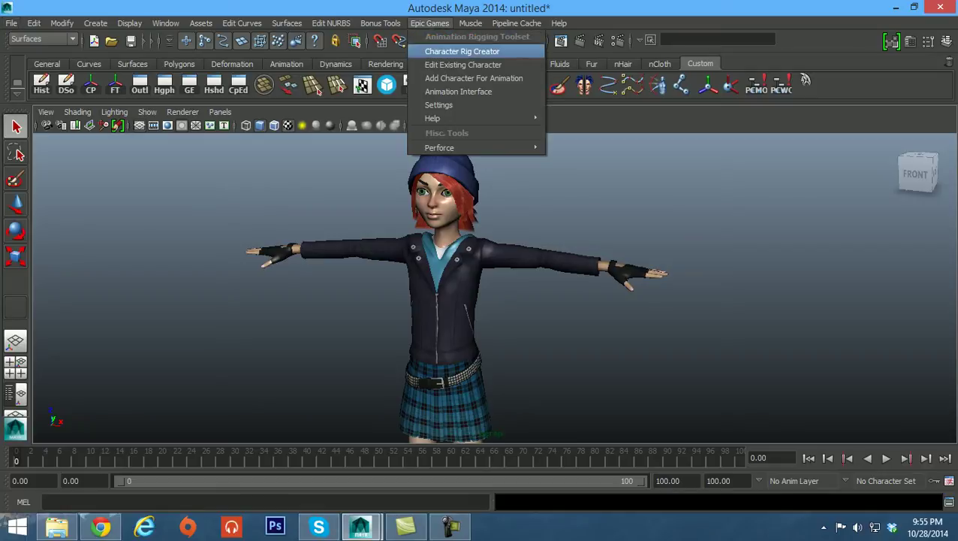
{"action": "left_click", "coordinate": [462, 51]}
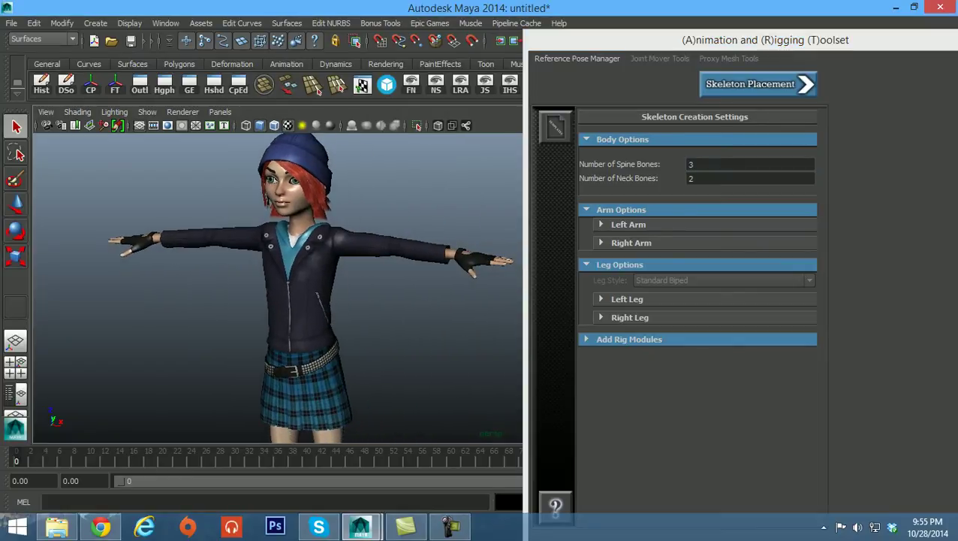
{"action": "left_click", "coordinate": [557, 130]}
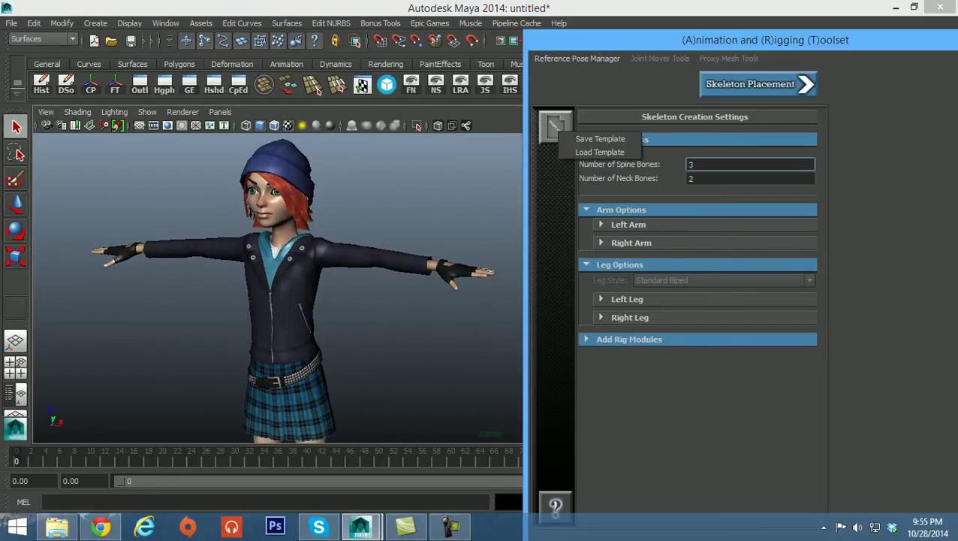
{"action": "left_click", "coordinate": [599, 152]}
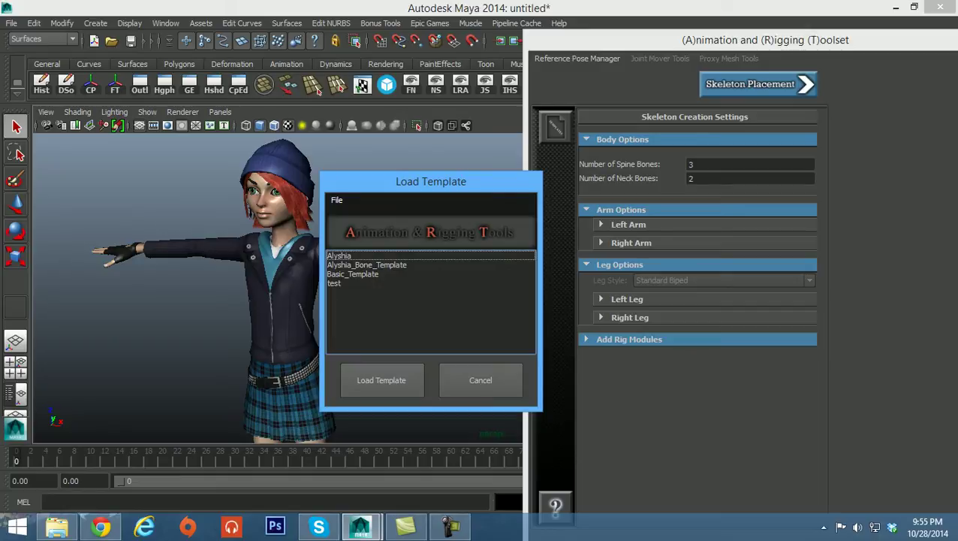
{"action": "left_click", "coordinate": [367, 265]}
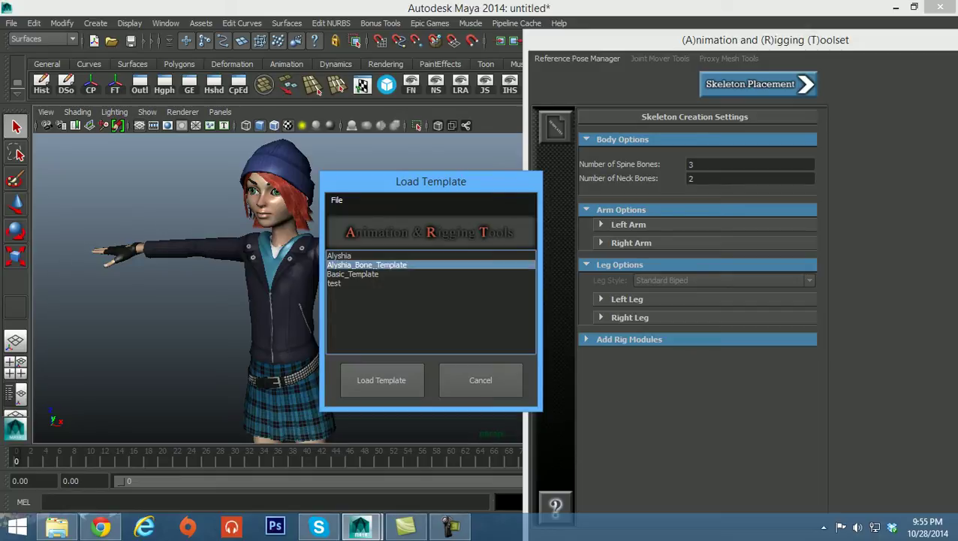
{"action": "left_click", "coordinate": [382, 380]}
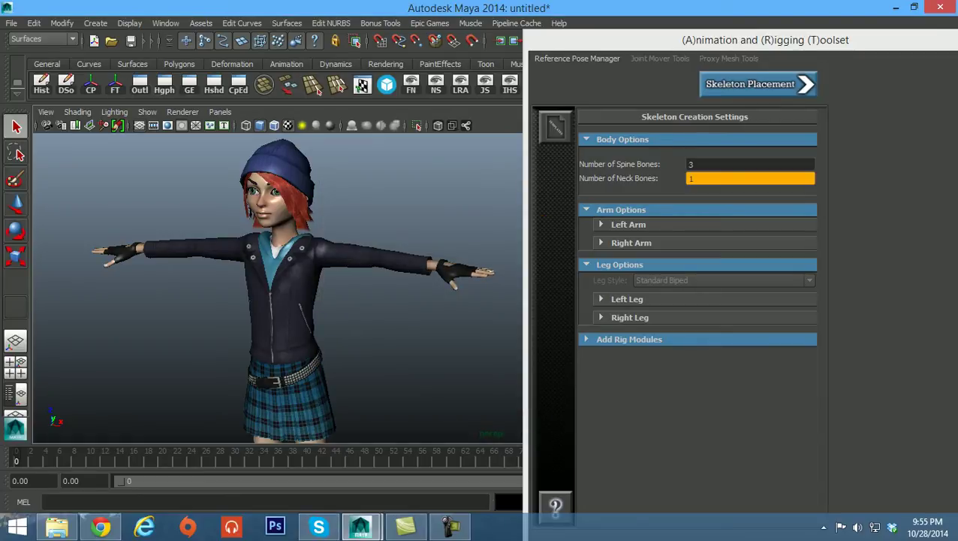
Proceed to skeleton placement and confirm building the skeleton with the loaded parameters.
{"action": "left_click", "coordinate": [754, 84]}
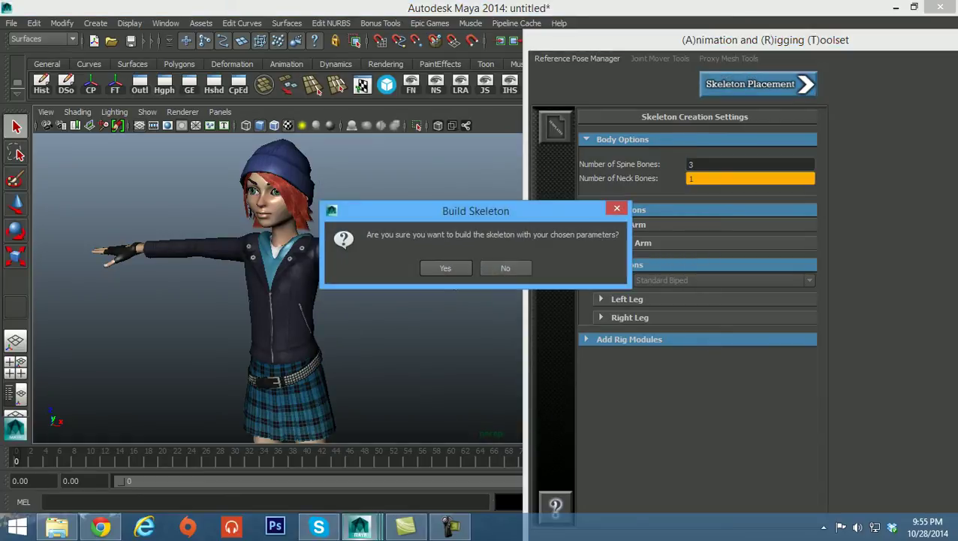
{"action": "left_click", "coordinate": [445, 268]}
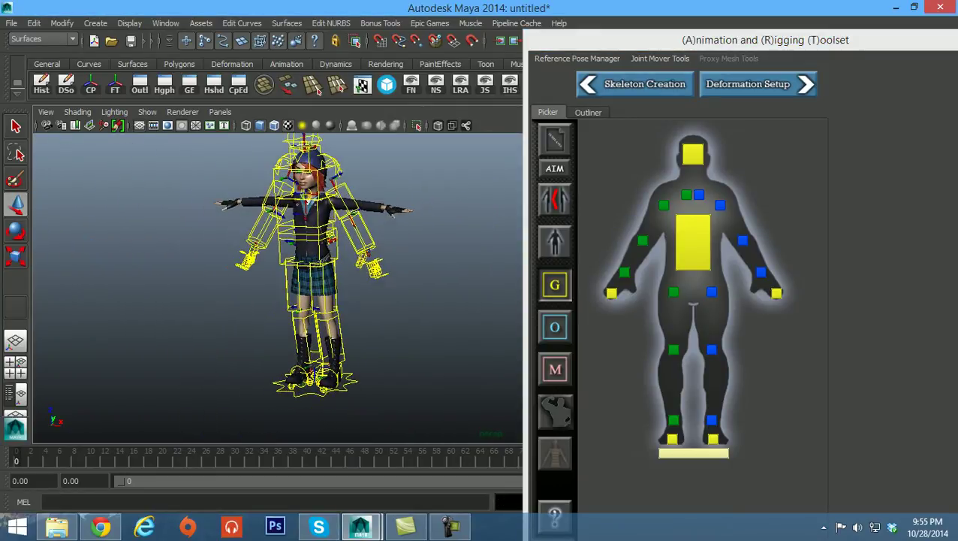
{"action": "middle_click_drag", "start_coordinate": [307, 263], "coordinate": [318, 283], "text": "alt"}
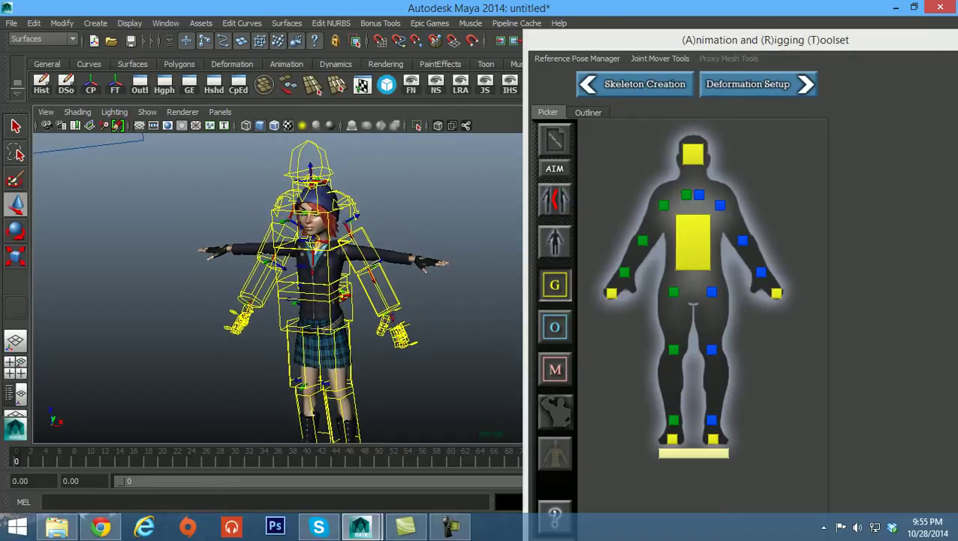
Load the joint mover template Alyshia_Skel_Template to fit the joint movers to the character.
{"action": "left_click", "coordinate": [567, 143]}
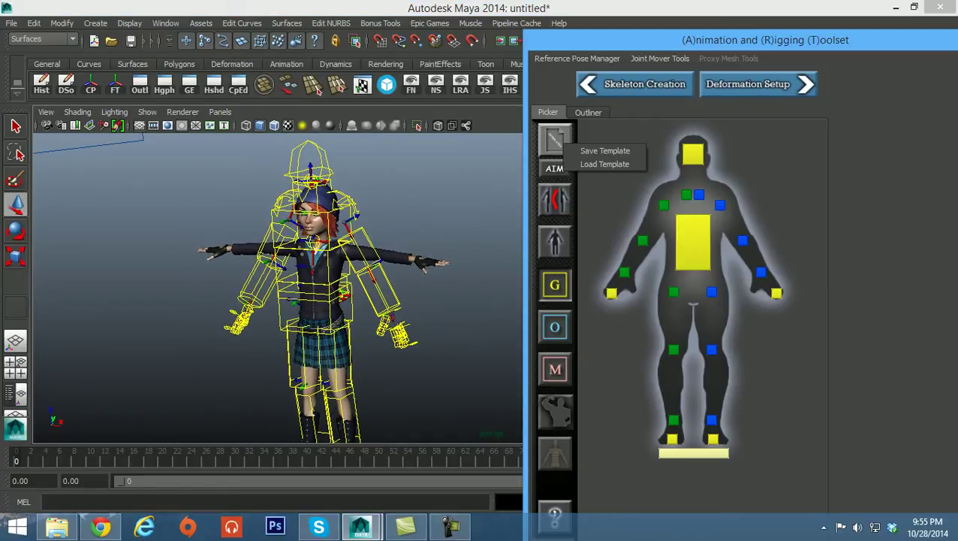
{"action": "left_click", "coordinate": [604, 164]}
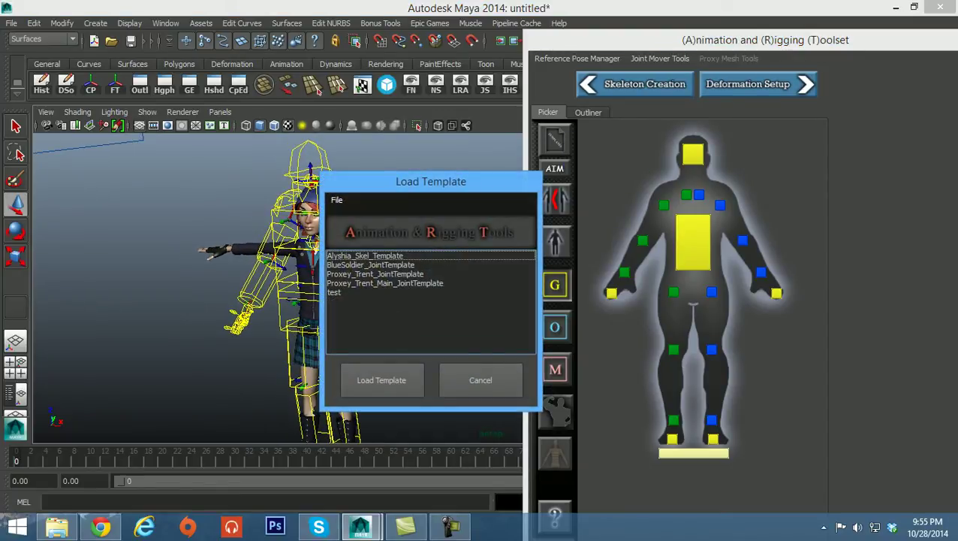
{"action": "left_click", "coordinate": [365, 255]}
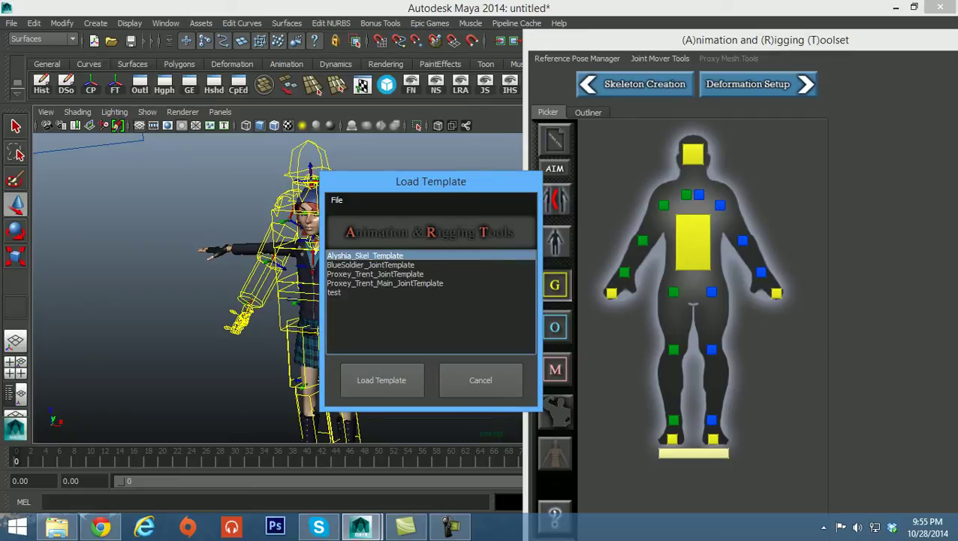
{"action": "left_click", "coordinate": [381, 380]}
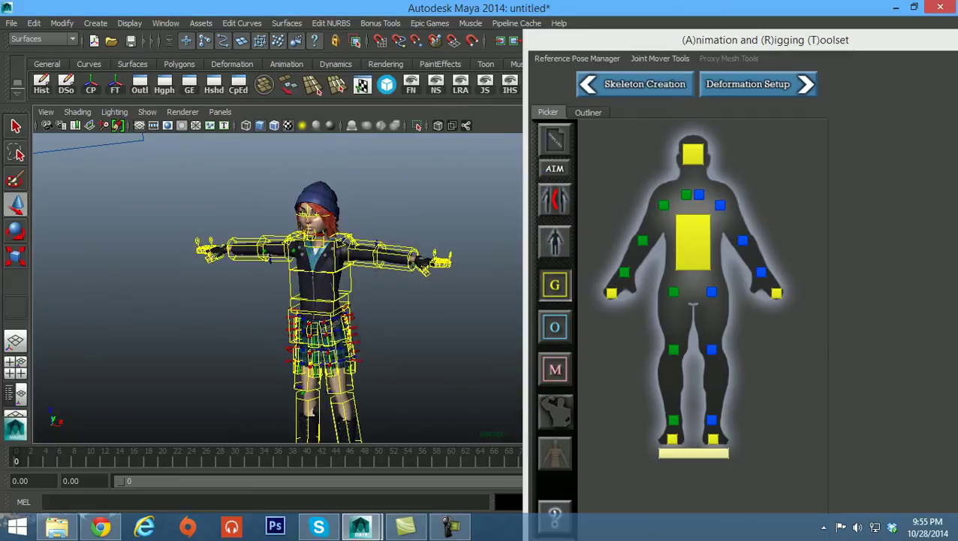
Proceed to deformation setup and start creating the character's rig pose.
{"action": "left_click_drag", "start_coordinate": [337, 286], "coordinate": [302, 287], "text": "alt"}
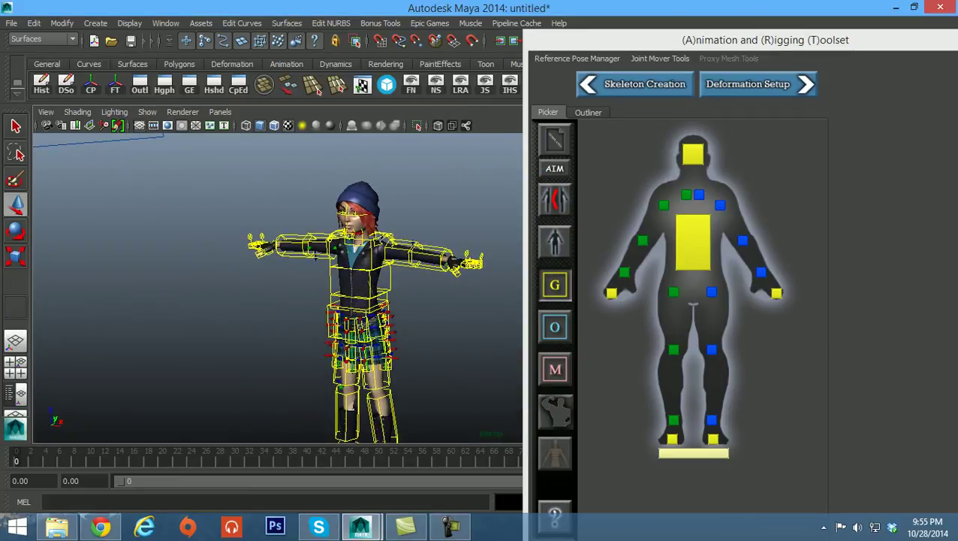
{"action": "middle_click_drag", "start_coordinate": [303, 287], "coordinate": [257, 216], "text": "alt"}
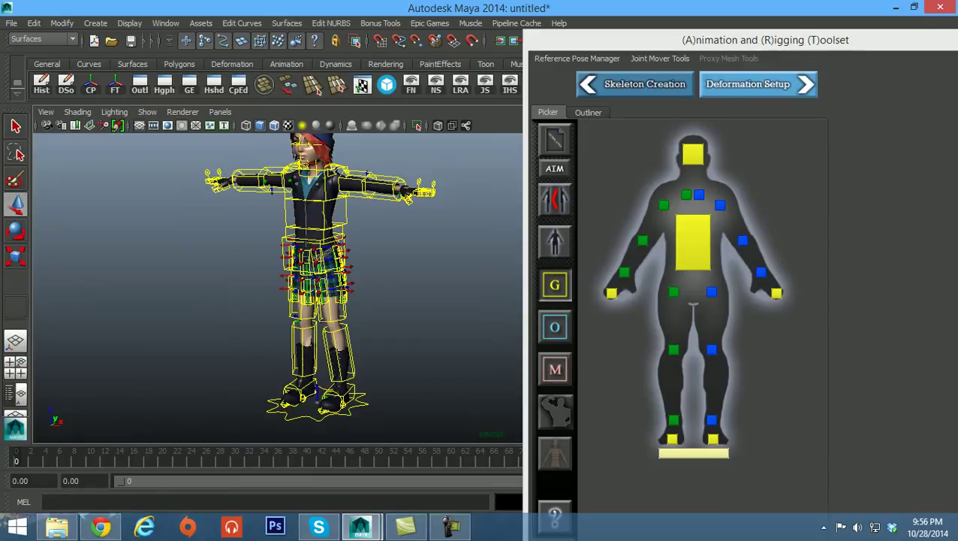
{"action": "left_click", "coordinate": [747, 83]}
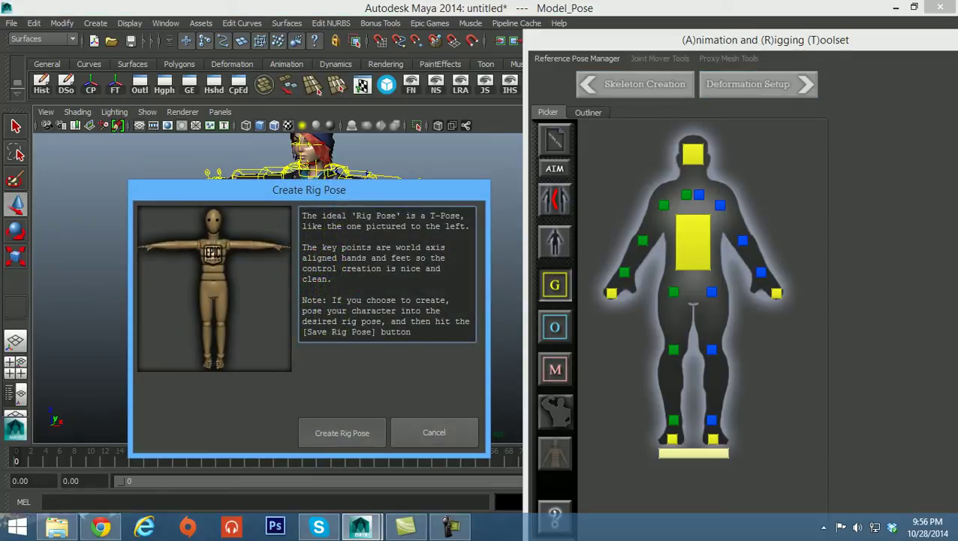
{"action": "left_click", "coordinate": [341, 432]}
{"action": "key", "text": "Return"}
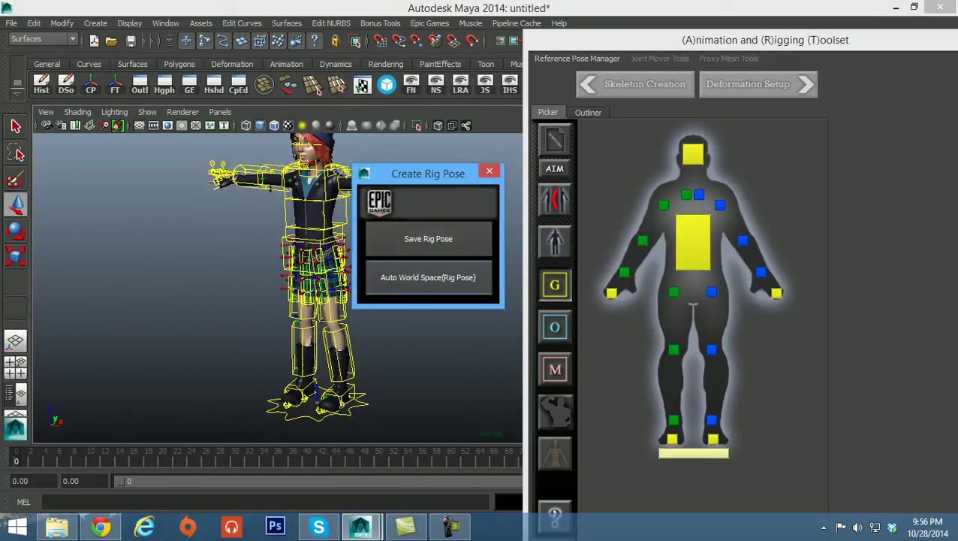
Save the rig pose and decline automatic skin weighting of the proxy mesh.
{"action": "left_click", "coordinate": [428, 238]}
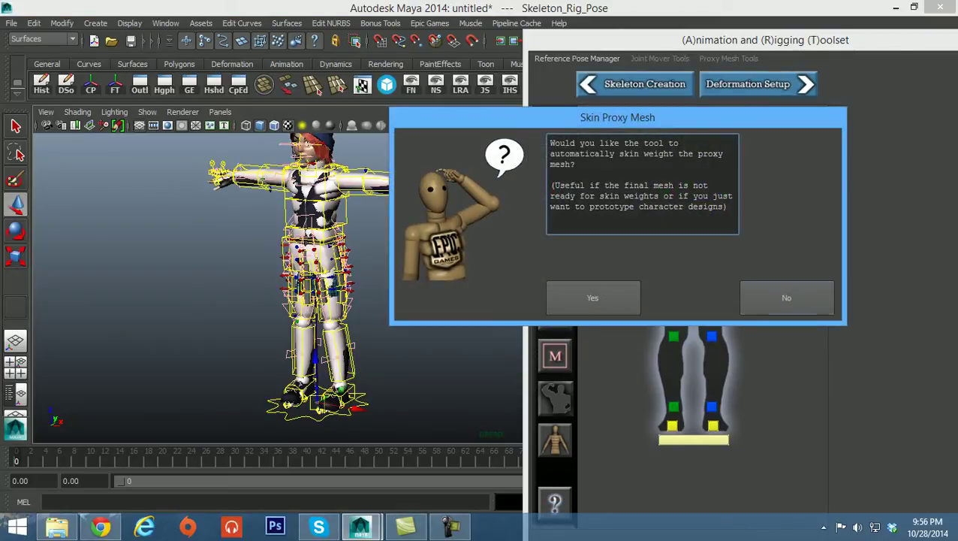
{"action": "left_click", "coordinate": [786, 297]}
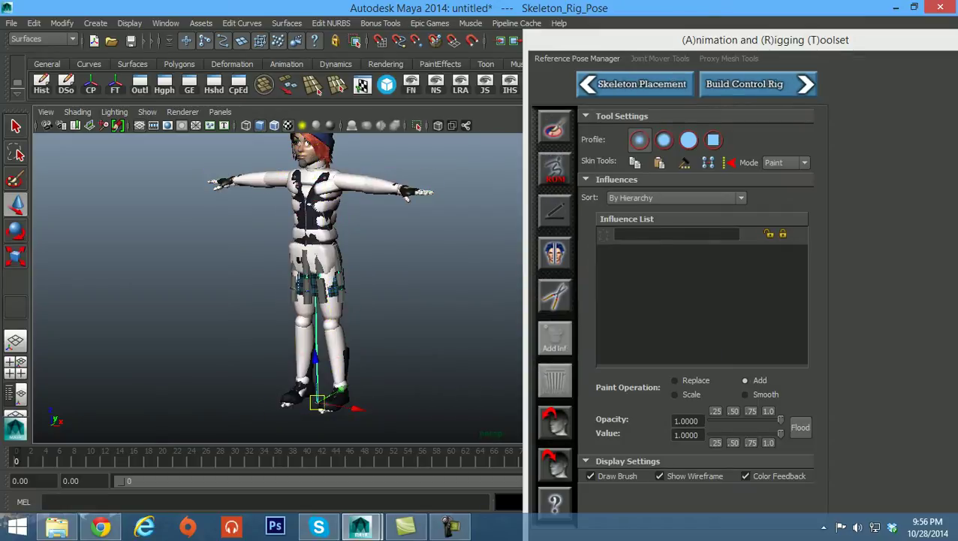
Import the saved skin weights from Alyshia_Skin_Weights.txt onto the selected character mesh.
{"action": "left_click_drag", "start_coordinate": [315, 271], "coordinate": [285, 270], "text": "alt"}
{"action": "middle_click_drag", "start_coordinate": [316, 247], "coordinate": [299, 279], "text": "alt"}
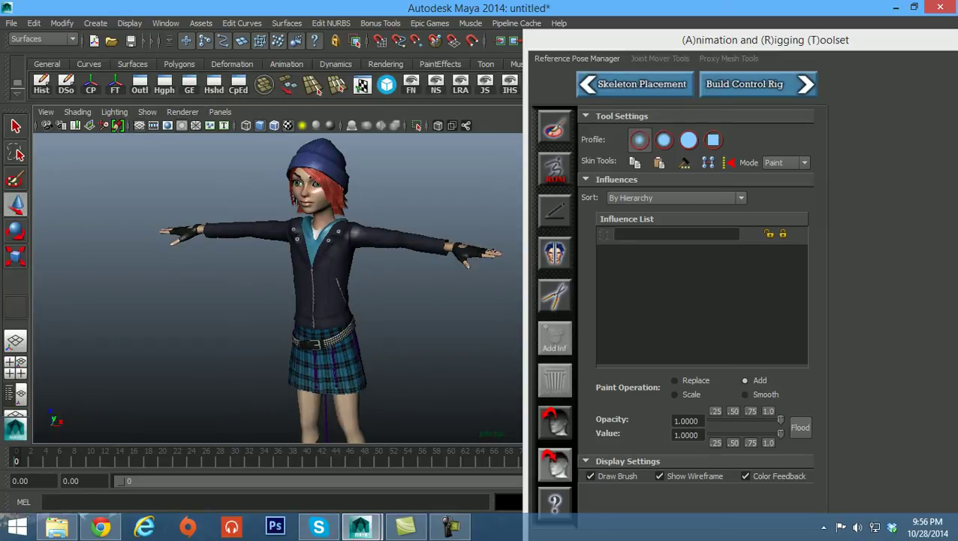
{"action": "left_click", "coordinate": [555, 463]}
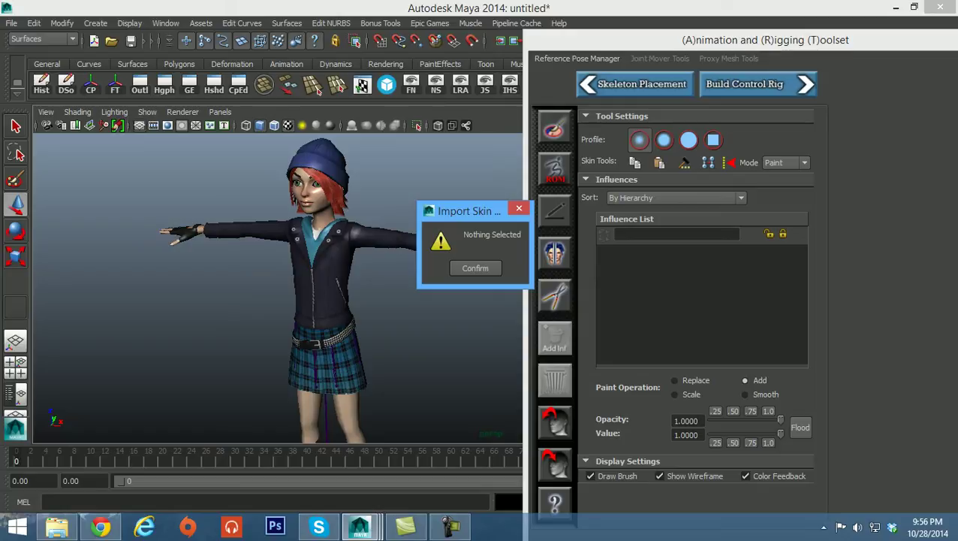
{"action": "left_click", "coordinate": [475, 268]}
{"action": "left_click", "coordinate": [331, 278]}
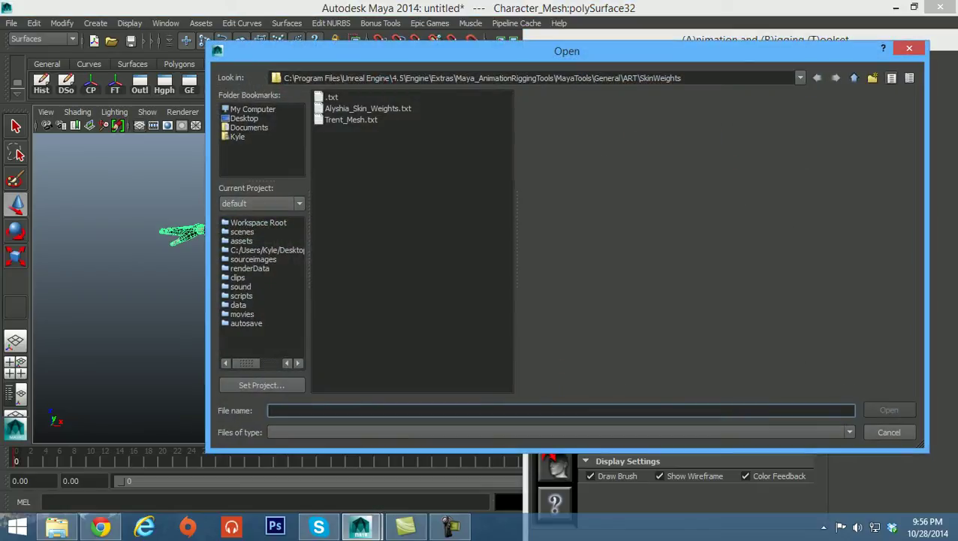
{"action": "left_click", "coordinate": [367, 108]}
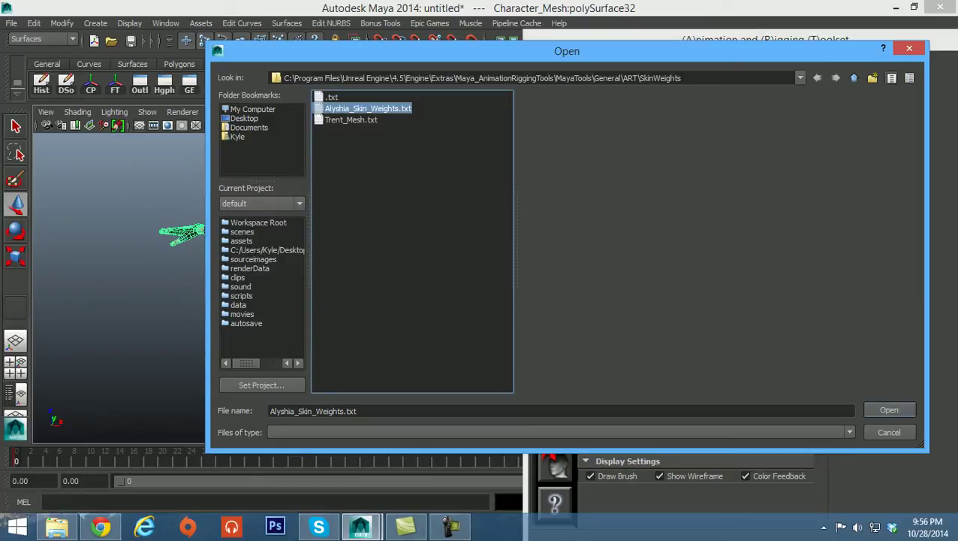
{"action": "key", "text": "Return"}
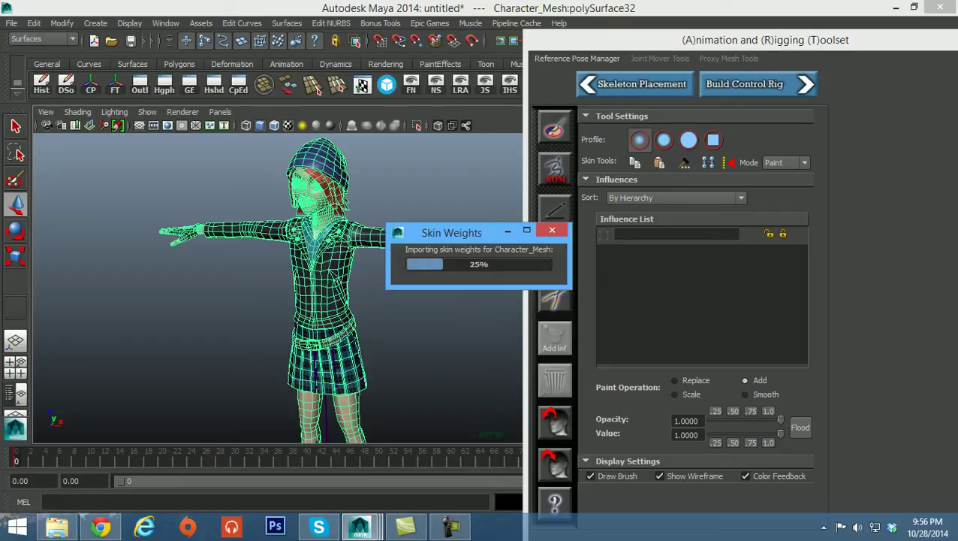
{"action": "left_click", "coordinate": [450, 527]}
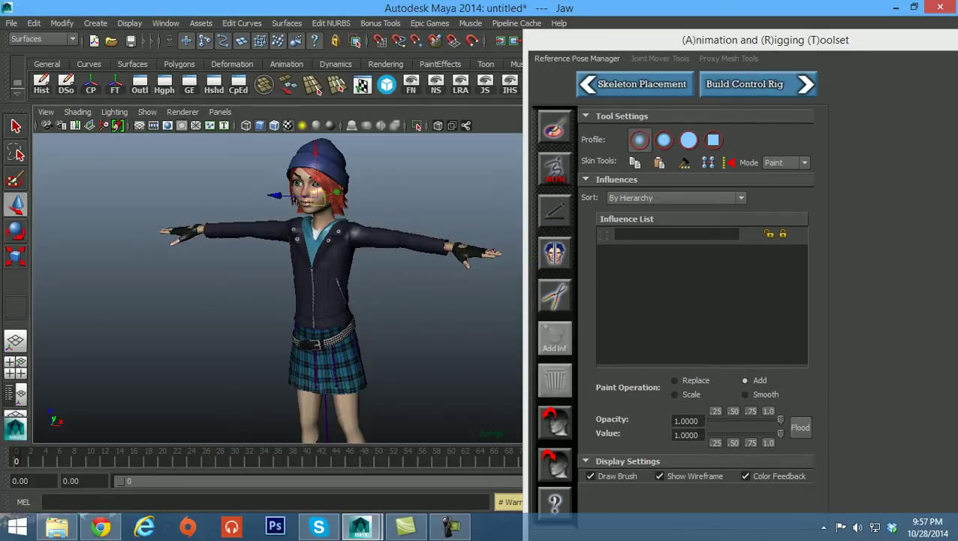
Rotate the left upper arm joint to test the imported skin weights, and undo the rotations.
{"action": "left_click_drag", "start_coordinate": [300, 263], "coordinate": [338, 274], "text": "alt"}
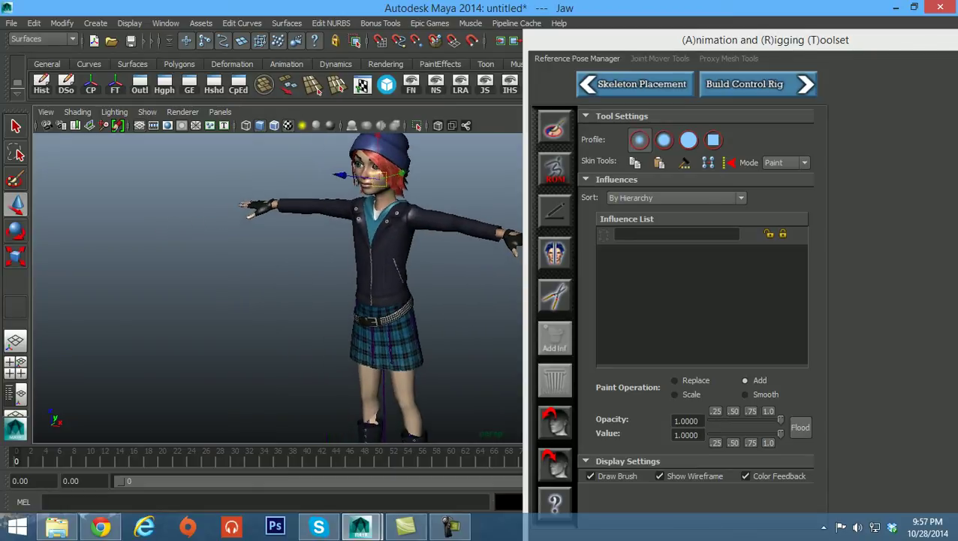
{"action": "middle_click_drag", "start_coordinate": [361, 286], "coordinate": [246, 195], "text": "alt"}
{"action": "left_click_drag", "start_coordinate": [247, 225], "coordinate": [300, 214], "text": "alt"}
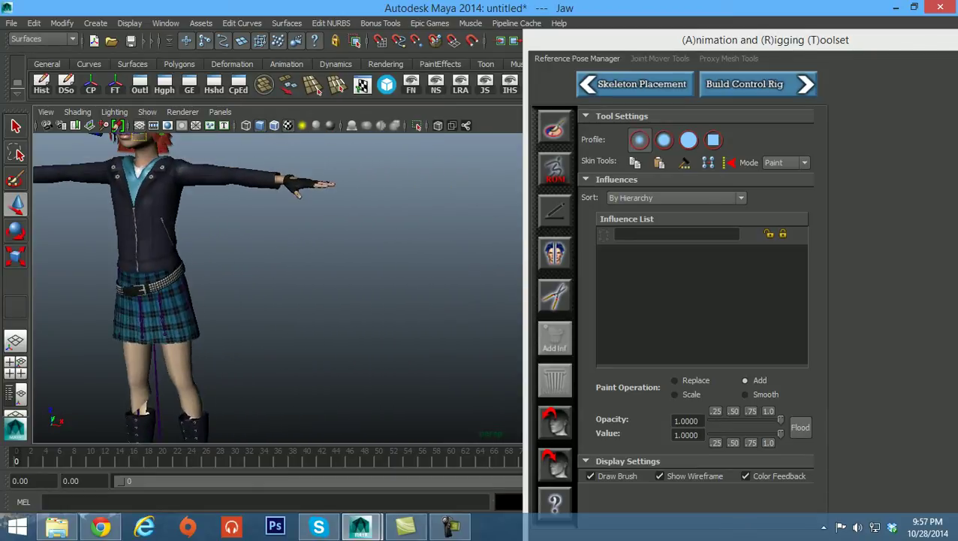
{"action": "middle_click_drag", "start_coordinate": [225, 225], "coordinate": [340, 273], "text": "alt"}
{"action": "right_click_drag", "start_coordinate": [300, 263], "coordinate": [337, 271], "text": "alt"}
{"action": "left_click_drag", "start_coordinate": [263, 216], "coordinate": [390, 337]}
{"action": "key", "text": "e"}
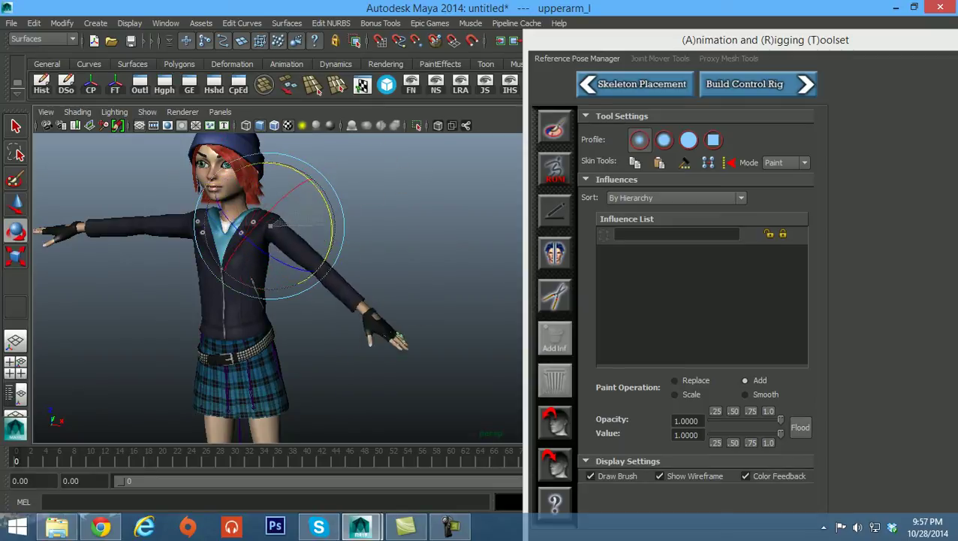
{"action": "key", "text": "ctrl+z"}
{"action": "key", "text": "ctrl+z"}
{"action": "key", "text": "ctrl+z"}
{"action": "key", "text": "ctrl+z"}
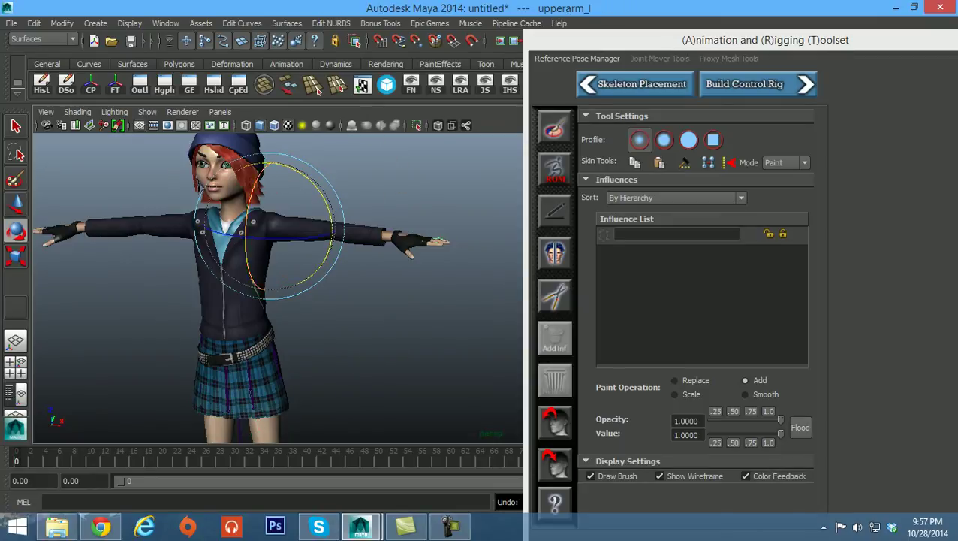
{"action": "left_click_drag", "start_coordinate": [238, 182], "coordinate": [210, 164]}
{"action": "key", "text": "ctrl+z"}
Clear the joint selection and move the Animation and Rigging Toolset window aside to uncover more of the character.
{"action": "middle_click_drag", "start_coordinate": [239, 182], "coordinate": [319, 178], "text": "alt"}
{"action": "left_click", "coordinate": [360, 180]}
{"action": "left_click_drag", "start_coordinate": [360, 181], "coordinate": [341, 182], "text": "alt"}
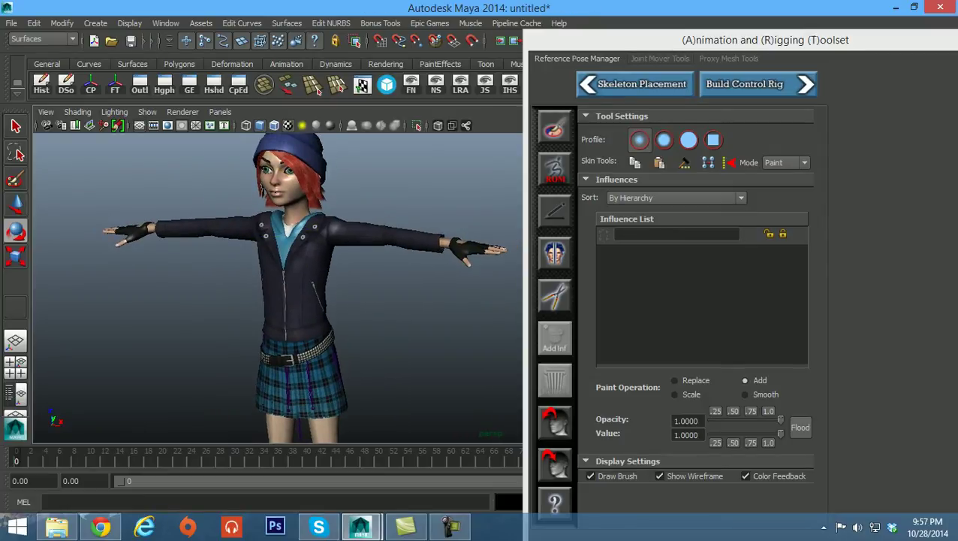
{"action": "left_click_drag", "start_coordinate": [676, 40], "coordinate": [775, 36]}
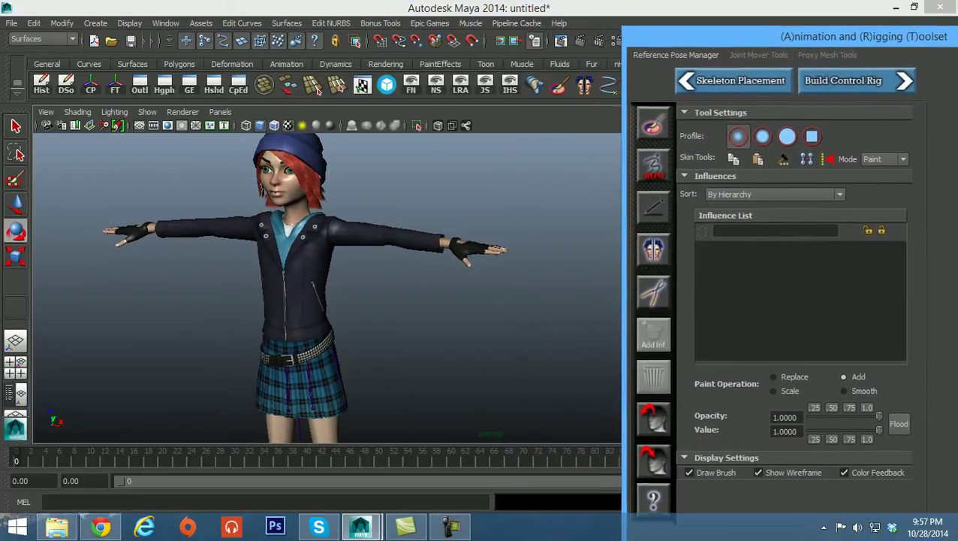
{"action": "left_click_drag", "start_coordinate": [863, 36], "coordinate": [866, 35]}
{"action": "middle_click_drag", "start_coordinate": [375, 293], "coordinate": [428, 330], "text": "alt"}
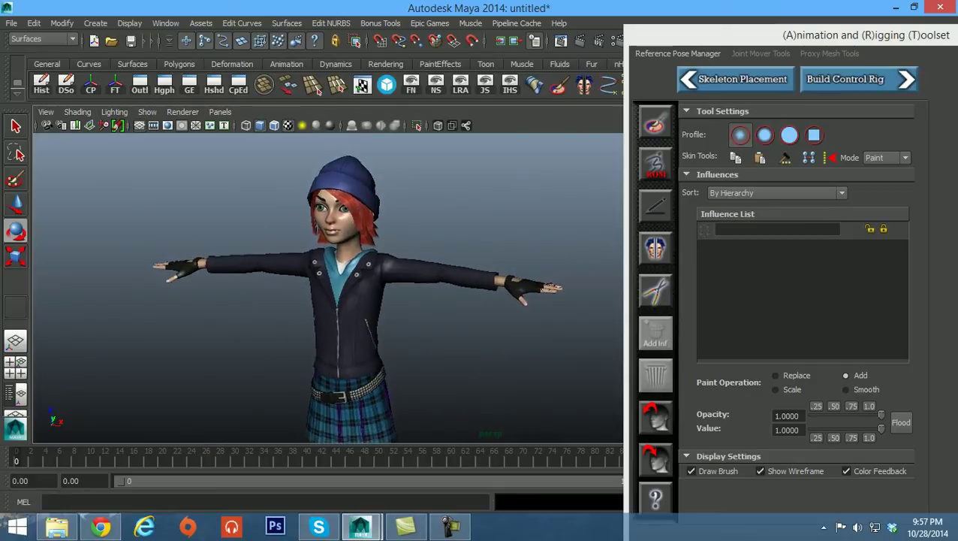
{"action": "left_click_drag", "start_coordinate": [428, 330], "coordinate": [460, 322], "text": "alt"}
{"action": "middle_click_drag", "start_coordinate": [459, 322], "coordinate": [512, 309], "text": "alt"}
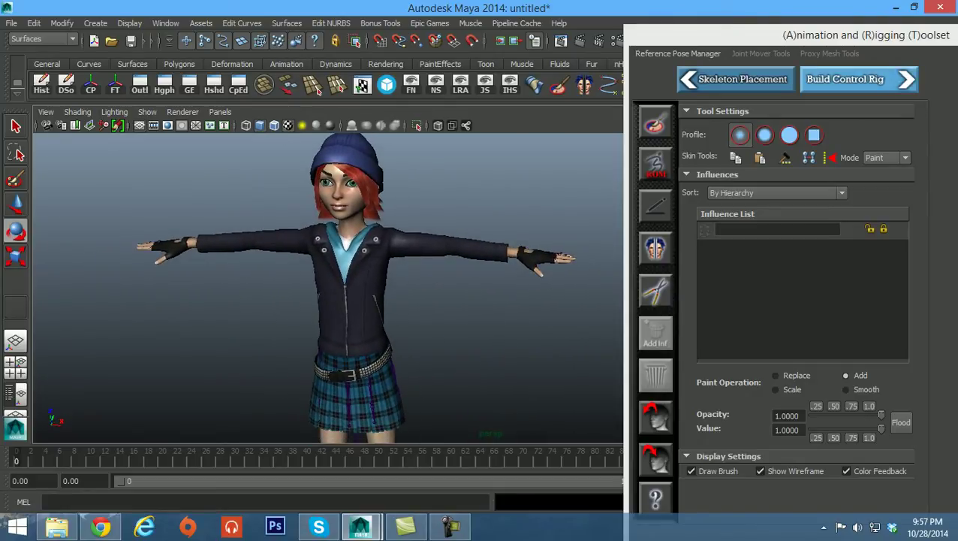
Build the control rig as Alyshia in the Proxey_Character_Riggs project, overwriting the existing character and using its existing thumbnail.
{"action": "left_click", "coordinate": [845, 79]}
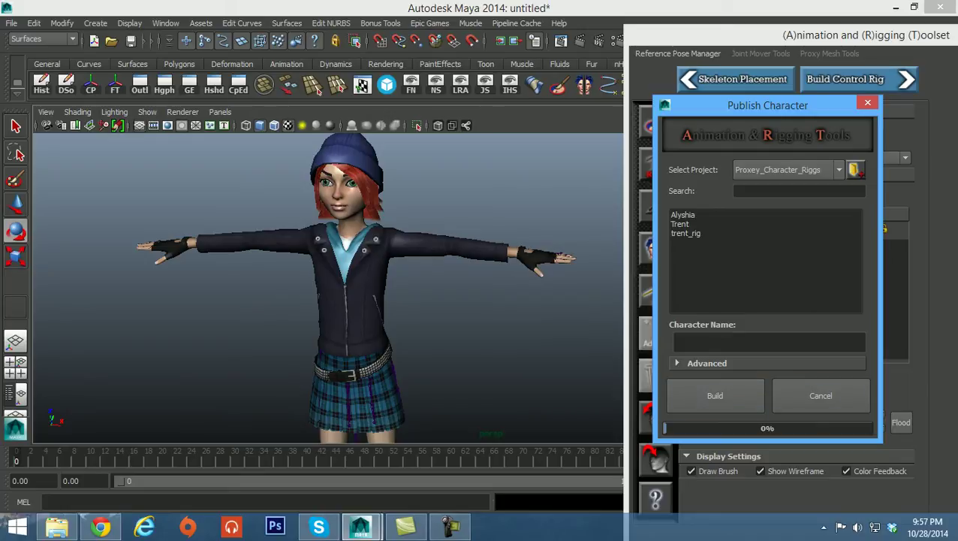
{"action": "left_click", "coordinate": [683, 215]}
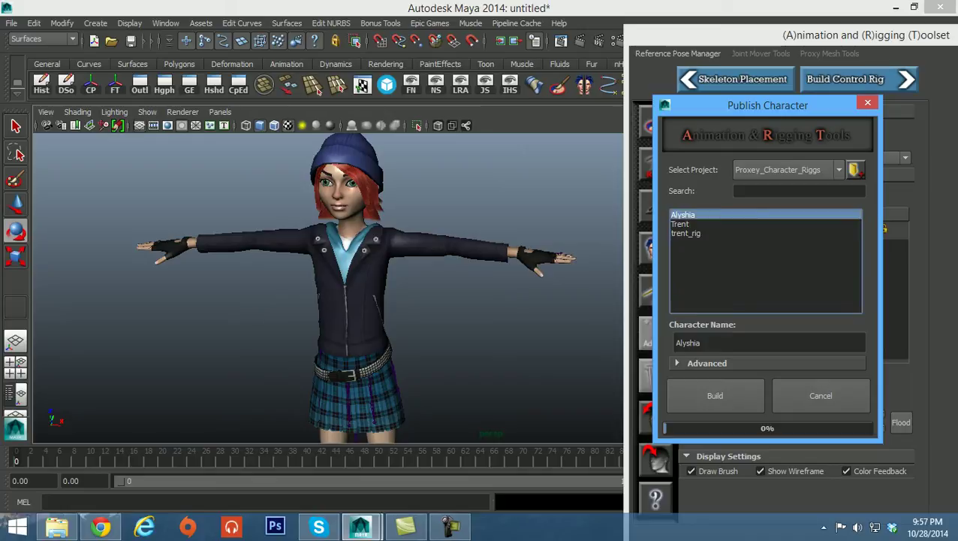
{"action": "left_click", "coordinate": [715, 395]}
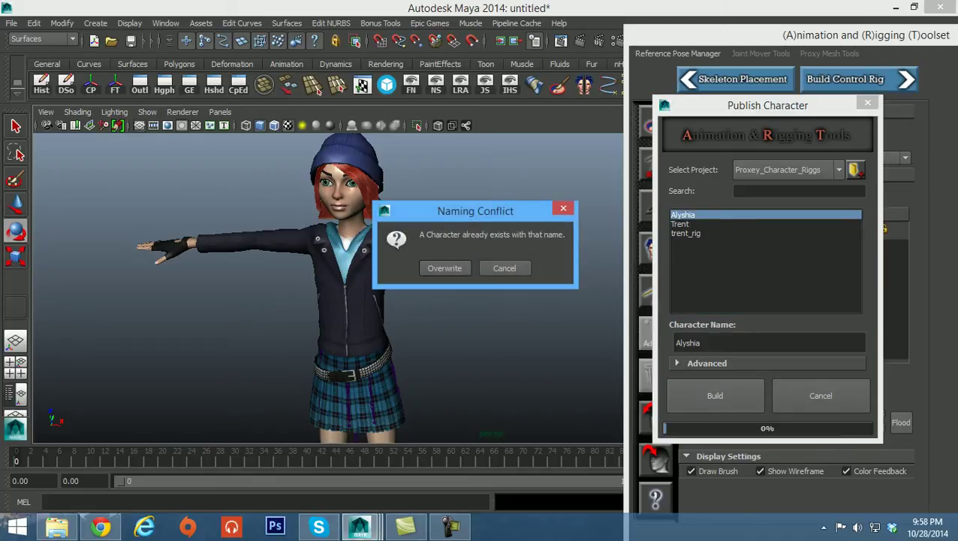
{"action": "left_click", "coordinate": [445, 268]}
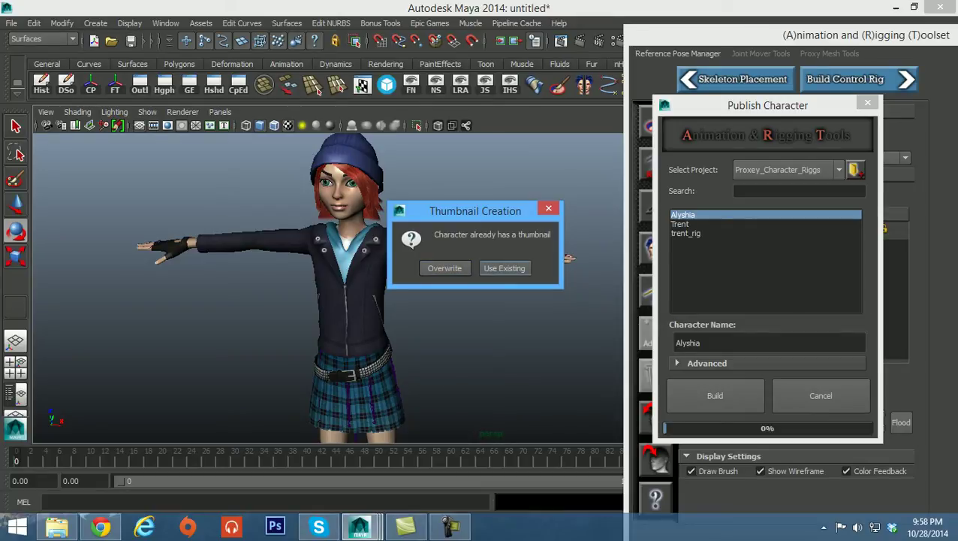
{"action": "left_click", "coordinate": [503, 268]}
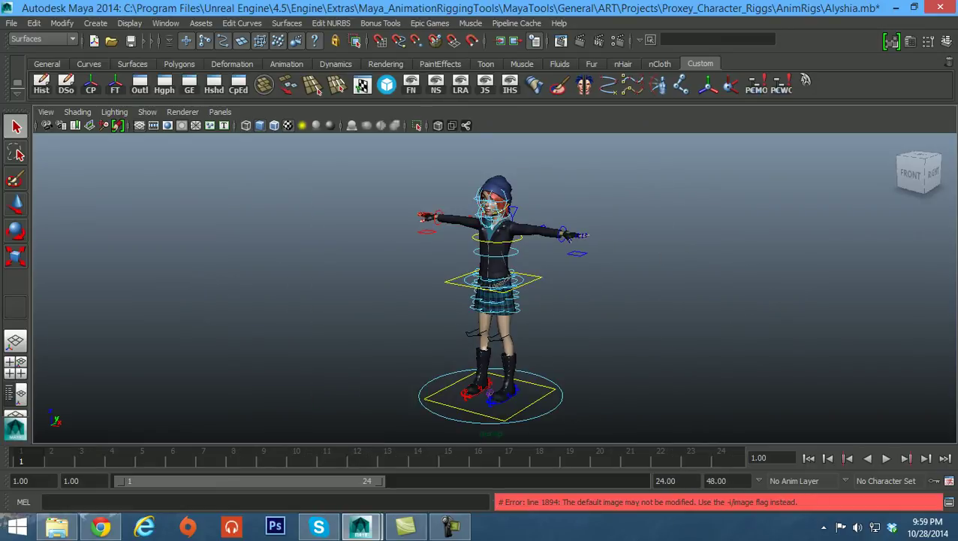
Inspect the built Alyshia rig, framing the chest control to examine the jacket and upper-body controls.
{"action": "middle_click_drag", "start_coordinate": [490, 300], "coordinate": [410, 299], "text": "alt"}
{"action": "left_click_drag", "start_coordinate": [409, 299], "coordinate": [395, 299], "text": "alt"}
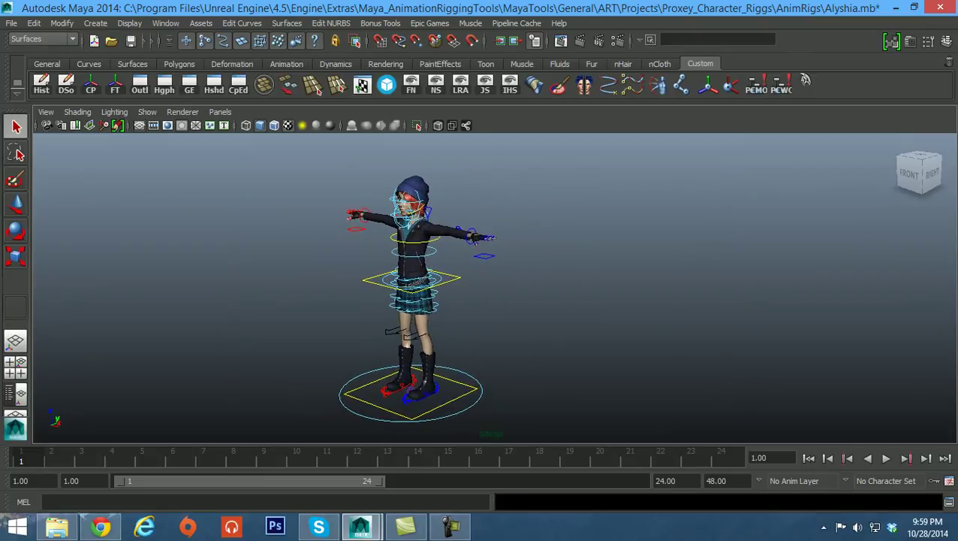
{"action": "left_click", "coordinate": [415, 283]}
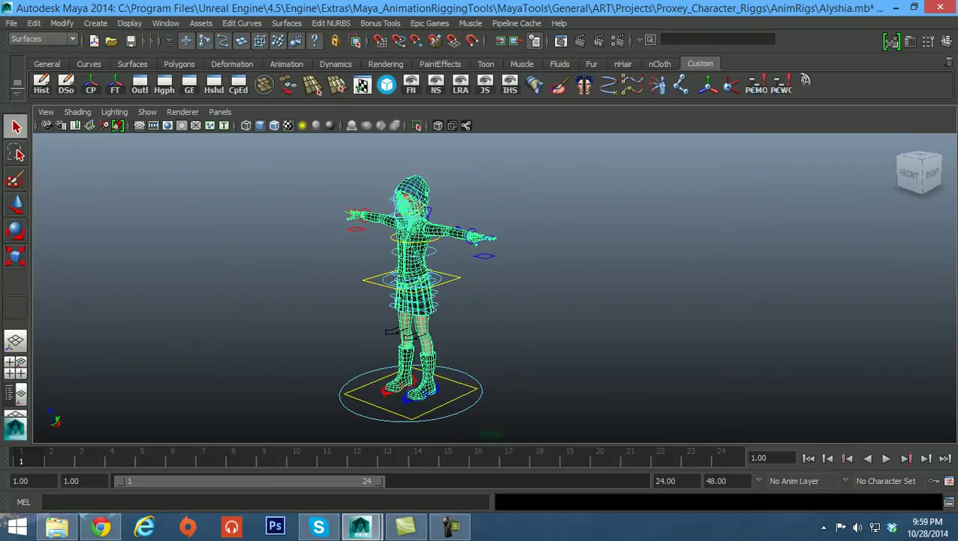
{"action": "left_click", "coordinate": [436, 239]}
{"action": "key", "text": "f"}
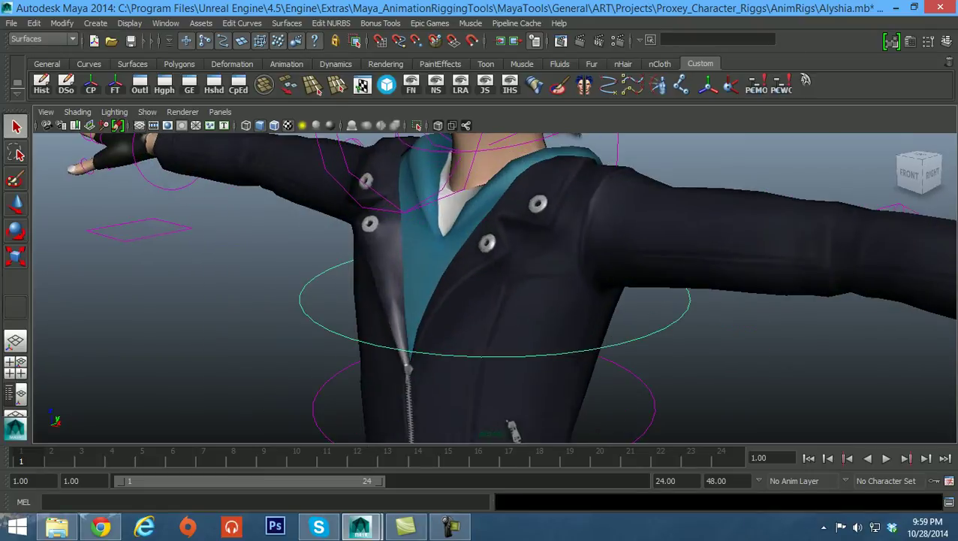
{"action": "scroll", "coordinate": [495, 287], "scroll_direction": "down", "scroll_amount": 4}
{"action": "scroll", "coordinate": [481, 285], "scroll_direction": "down", "scroll_amount": 3}
{"action": "middle_click_drag", "start_coordinate": [492, 301], "coordinate": [383, 218], "text": "alt"}
{"action": "left_click_drag", "start_coordinate": [383, 218], "coordinate": [401, 224], "text": "alt"}
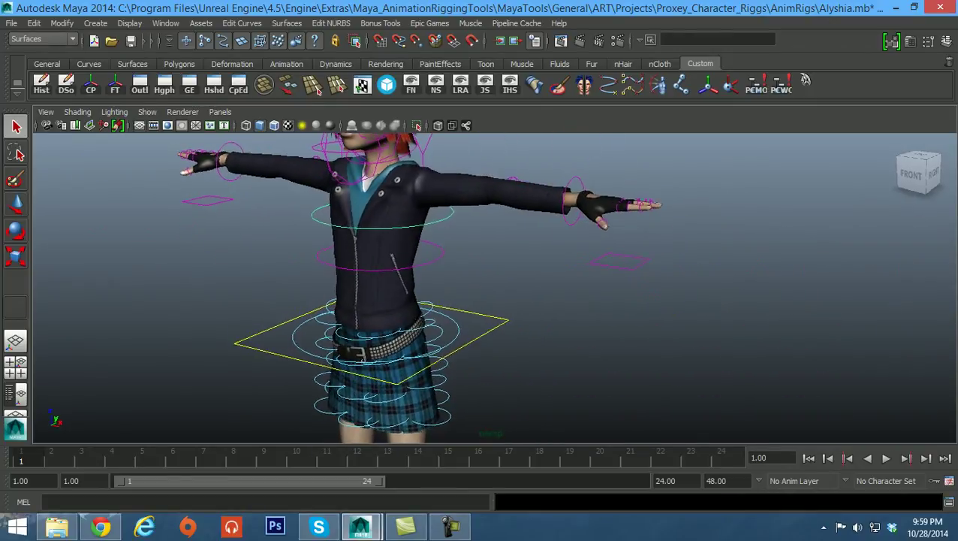
Rotate the skirt controls to test how the skirt deforms, and undo the rotation.
{"action": "scroll", "coordinate": [401, 224], "scroll_direction": "down", "scroll_amount": 1}
{"action": "middle_click_drag", "start_coordinate": [451, 330], "coordinate": [463, 244], "text": "alt"}
{"action": "left_click_drag", "start_coordinate": [463, 246], "coordinate": [405, 294], "text": "alt"}
{"action": "scroll", "coordinate": [406, 294], "scroll_direction": "up", "scroll_amount": 3}
{"action": "middle_click_drag", "start_coordinate": [406, 295], "coordinate": [418, 333], "text": "alt"}
{"action": "mouse_move", "coordinate": [418, 333]}
{"action": "left_mouse_down", "text": "alt"}
{"action": "mouse_move", "coordinate": [455, 327]}
{"action": "mouse_move", "coordinate": [450, 274]}
{"action": "mouse_move", "coordinate": [338, 300]}
{"action": "mouse_move", "coordinate": [308, 271]}
{"action": "mouse_move", "coordinate": [340, 304]}
{"action": "mouse_move", "coordinate": [402, 330]}
{"action": "left_mouse_up", "text": "alt"}
{"action": "left_click_drag", "start_coordinate": [481, 330], "coordinate": [527, 322], "text": "alt"}
{"action": "left_click", "coordinate": [511, 330]}
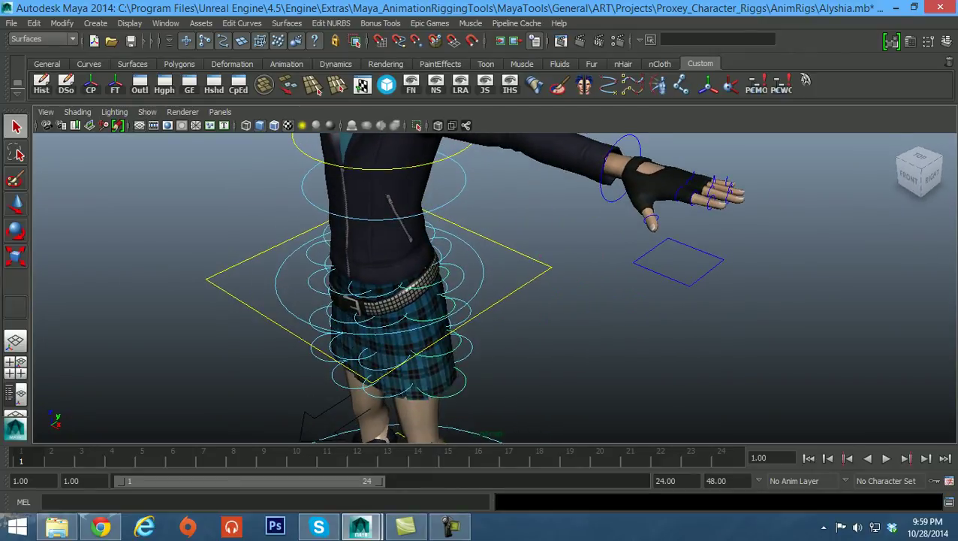
{"action": "key", "text": "e"}
{"action": "left_click_drag", "start_coordinate": [454, 254], "coordinate": [319, 163]}
{"action": "key", "text": "ctrl+z"}
Raise the left foot control to test the leg's bending, and undo the move.
{"action": "middle_click_drag", "start_coordinate": [443, 240], "coordinate": [406, 161], "text": "alt"}
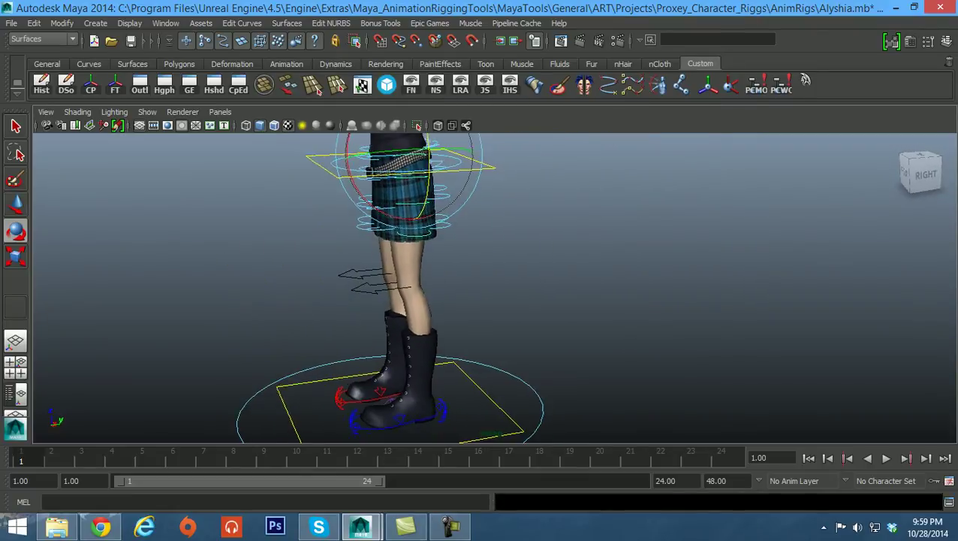
{"action": "left_click_drag", "start_coordinate": [407, 161], "coordinate": [484, 201], "text": "alt"}
{"action": "middle_click_drag", "start_coordinate": [484, 201], "coordinate": [493, 173], "text": "alt"}
{"action": "left_click_drag", "start_coordinate": [493, 172], "coordinate": [445, 126], "text": "alt"}
{"action": "key", "text": "w"}
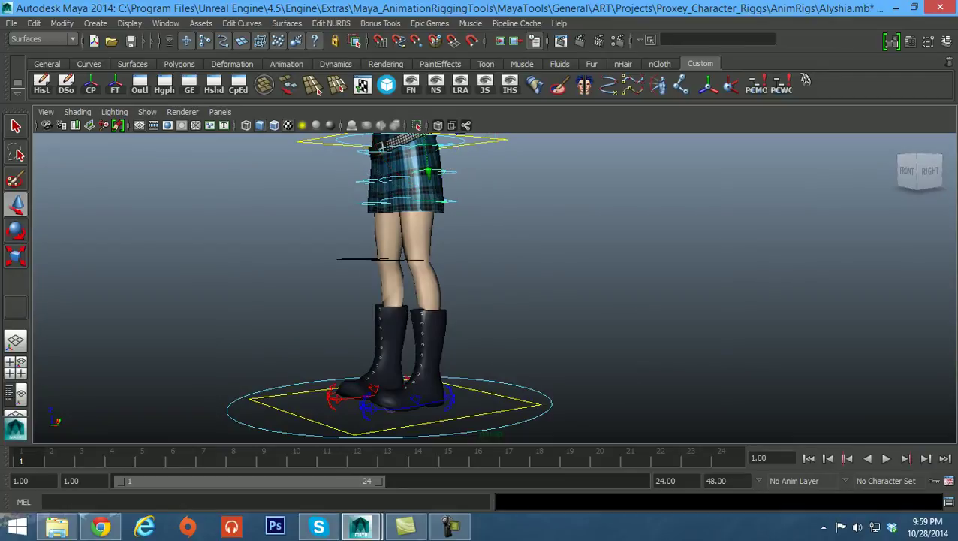
{"action": "left_click_drag", "start_coordinate": [445, 180], "coordinate": [460, 207], "text": "alt"}
{"action": "left_click", "coordinate": [420, 403]}
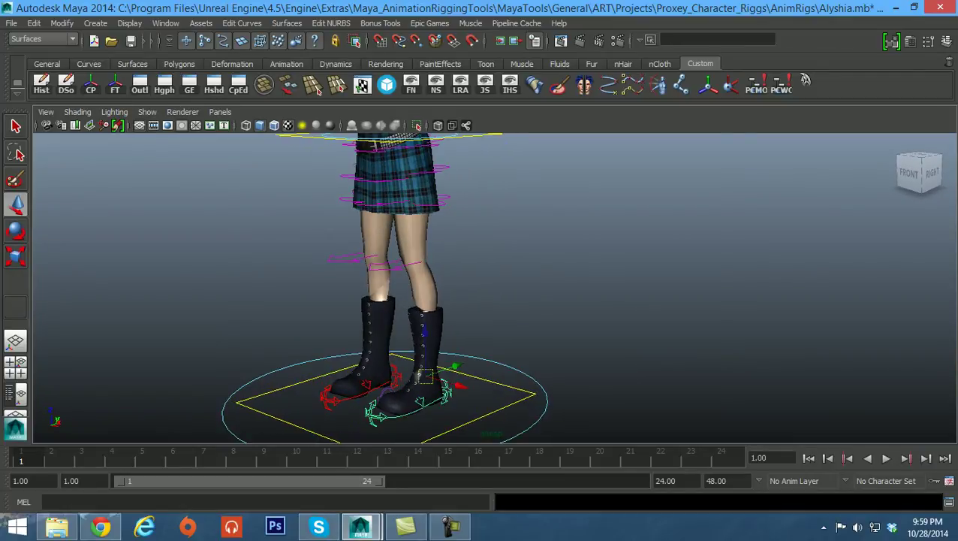
{"action": "left_click_drag", "start_coordinate": [425, 330], "coordinate": [424, 268]}
{"action": "key", "text": "ctrl+z"}
Try moving the left hand control to test the arm, and undo the change.
{"action": "left_click_drag", "start_coordinate": [388, 397], "coordinate": [395, 403], "text": "alt"}
{"action": "middle_click_drag", "start_coordinate": [395, 361], "coordinate": [429, 440], "text": "alt"}
{"action": "right_click_drag", "start_coordinate": [481, 315], "coordinate": [428, 315], "text": "alt"}
{"action": "middle_click_drag", "start_coordinate": [438, 229], "coordinate": [420, 328], "text": "alt"}
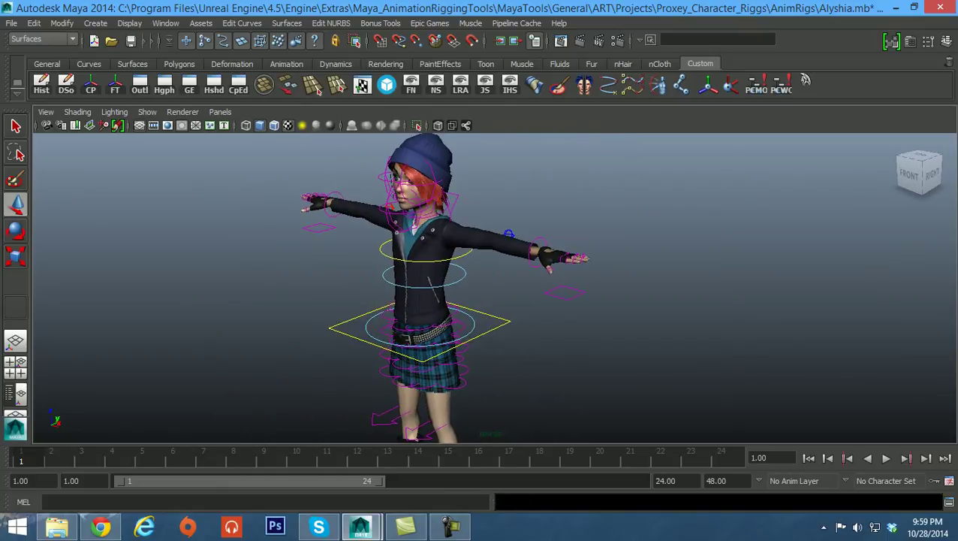
{"action": "left_click", "coordinate": [532, 248]}
{"action": "left_click_drag", "start_coordinate": [539, 253], "coordinate": [588, 279]}
{"action": "key", "text": "ctrl+z"}
Rotate the chest control to test the torso's deformation, and undo each rotation.
{"action": "left_click_drag", "start_coordinate": [451, 242], "coordinate": [451, 229], "text": "alt"}
{"action": "left_click", "coordinate": [459, 331]}
{"action": "key", "text": "e"}
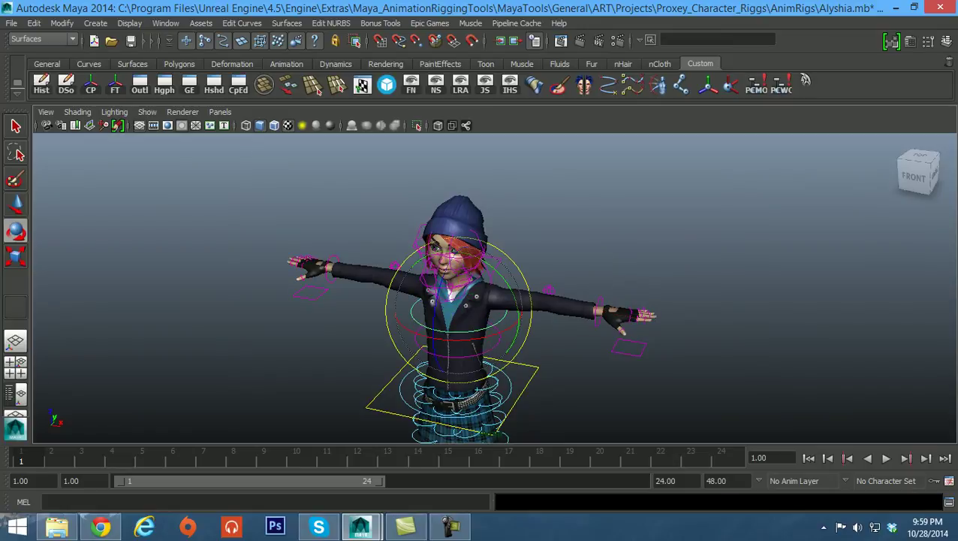
{"action": "left_click_drag", "start_coordinate": [436, 309], "coordinate": [440, 342]}
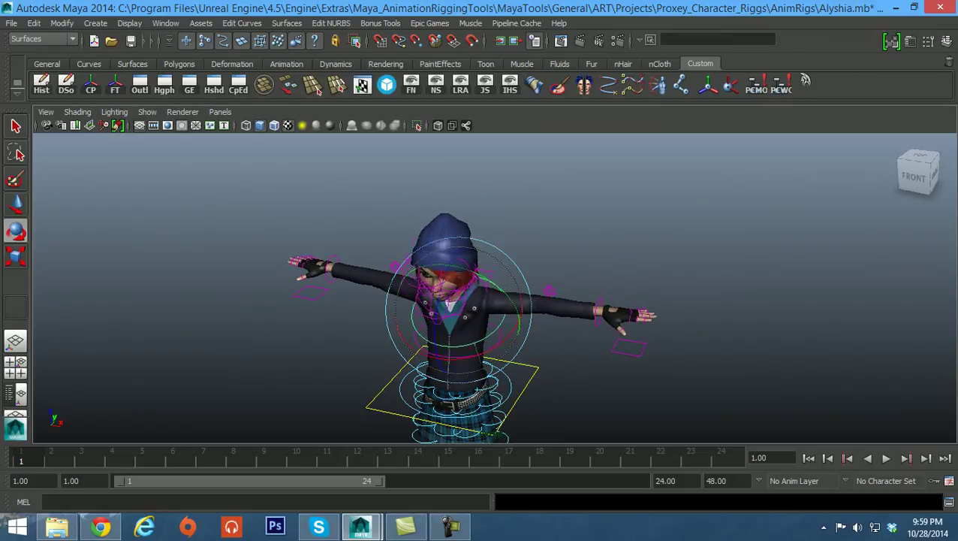
{"action": "key", "text": "ctrl+z"}
{"action": "left_click_drag", "start_coordinate": [451, 289], "coordinate": [402, 231], "text": "alt"}
{"action": "left_click_drag", "start_coordinate": [388, 259], "coordinate": [425, 308]}
{"action": "key", "text": "ctrl+z"}
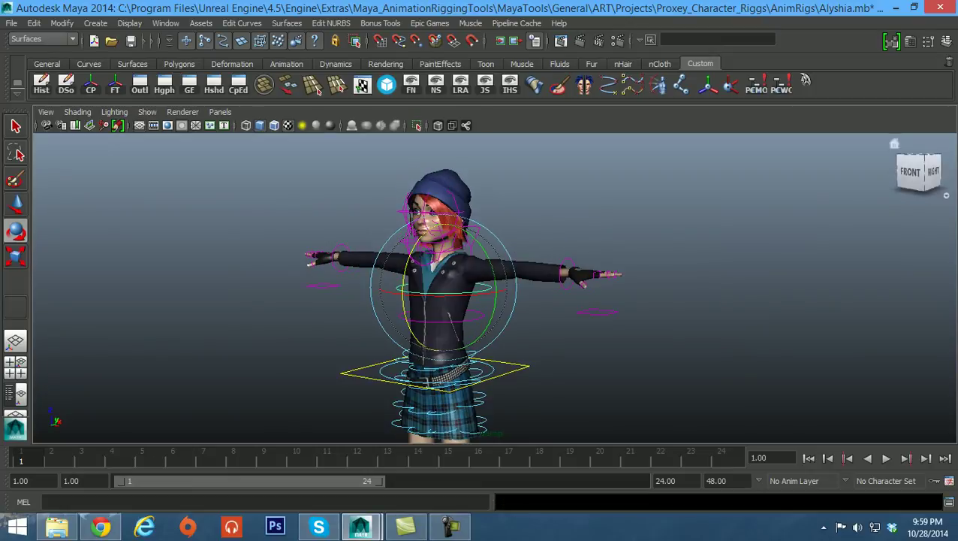
Open the Character Rig Creator to view its skin weighting tools beside the character, and close the toolset window.
{"action": "left_click", "coordinate": [516, 23]}
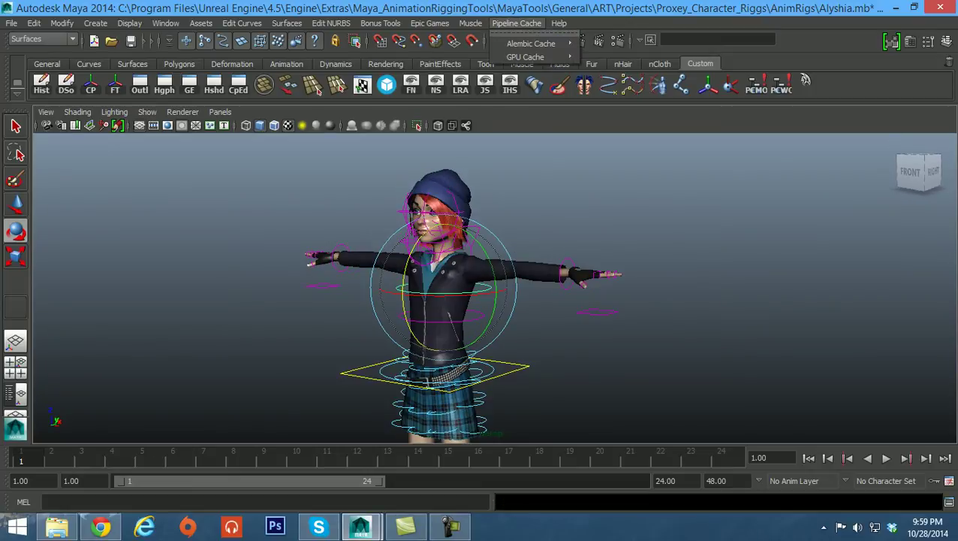
{"action": "mouse_move", "coordinate": [429, 23]}
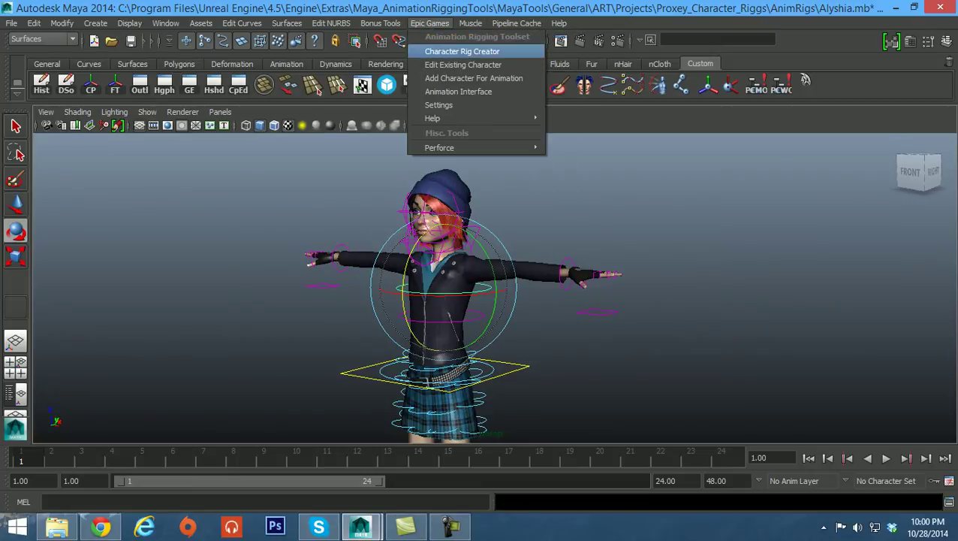
{"action": "left_click", "coordinate": [461, 51]}
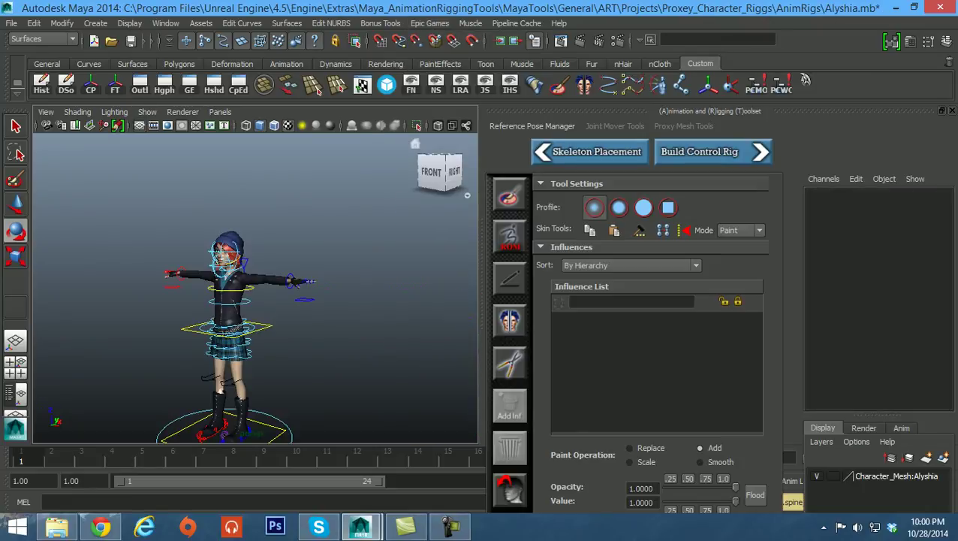
{"action": "left_click_drag", "start_coordinate": [676, 111], "coordinate": [780, 79]}
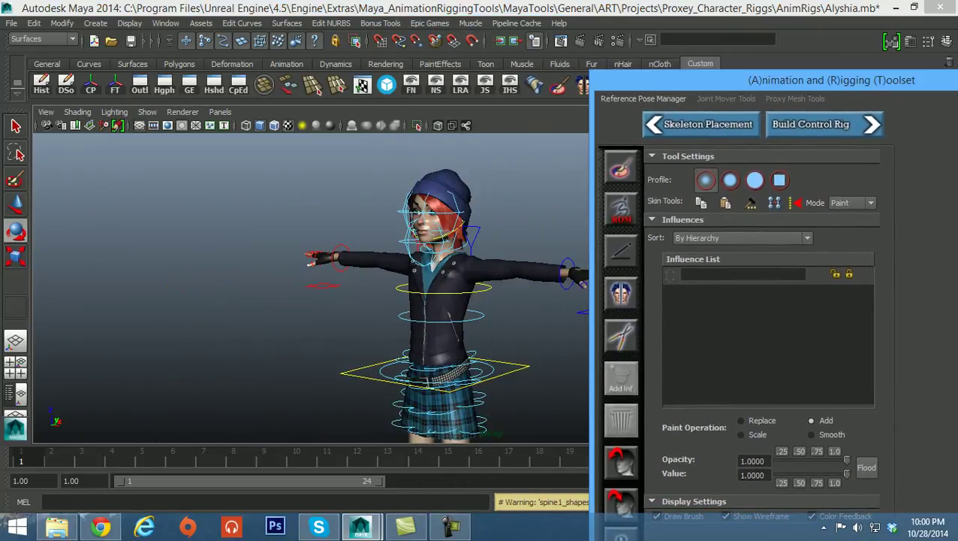
{"action": "middle_click_drag", "start_coordinate": [481, 293], "coordinate": [416, 269], "text": "alt"}
{"action": "left_click_drag", "start_coordinate": [417, 268], "coordinate": [461, 272], "text": "alt"}
{"action": "middle_click_drag", "start_coordinate": [461, 272], "coordinate": [446, 258], "text": "alt"}
{"action": "right_click_drag", "start_coordinate": [445, 258], "coordinate": [405, 258], "text": "alt"}
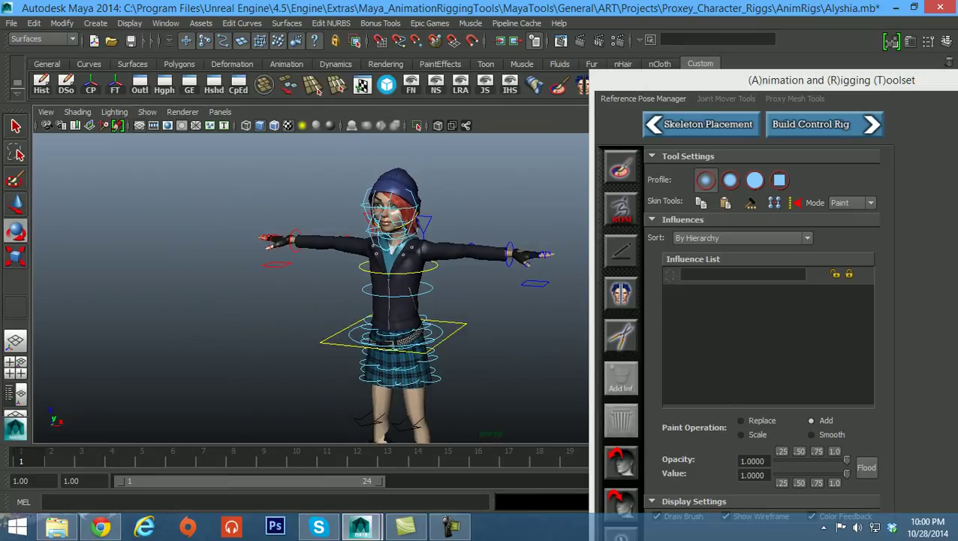
{"action": "left_click_drag", "start_coordinate": [406, 258], "coordinate": [395, 258], "text": "alt"}
{"action": "middle_click_drag", "start_coordinate": [394, 258], "coordinate": [336, 244], "text": "alt"}
{"action": "scroll", "coordinate": [342, 285], "scroll_direction": "down", "scroll_amount": 1}
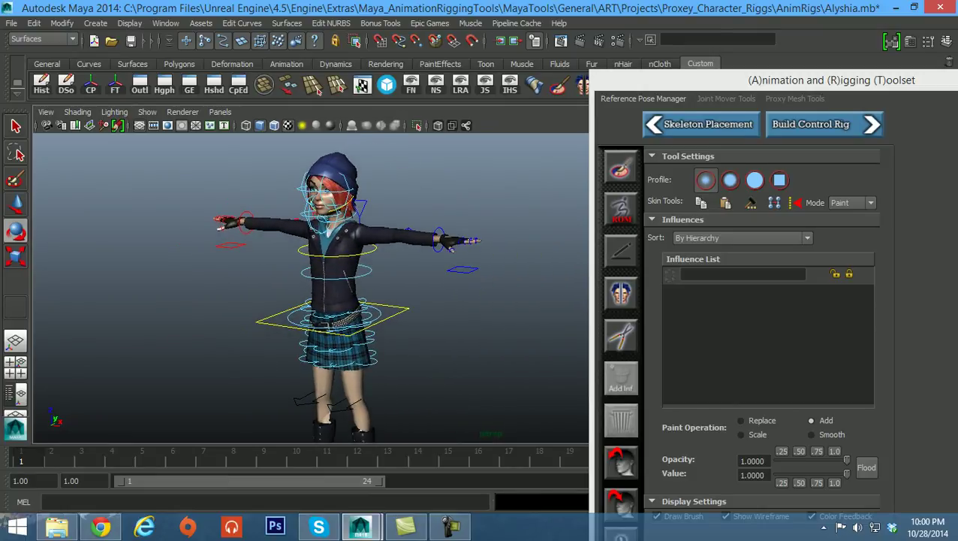
{"action": "left_click_drag", "start_coordinate": [721, 80], "coordinate": [614, 70]}
{"action": "left_click", "coordinate": [954, 70]}
{"action": "middle_click_drag", "start_coordinate": [526, 285], "coordinate": [634, 289], "text": "alt"}
{"action": "scroll", "coordinate": [445, 287], "scroll_direction": "up", "scroll_amount": 4}
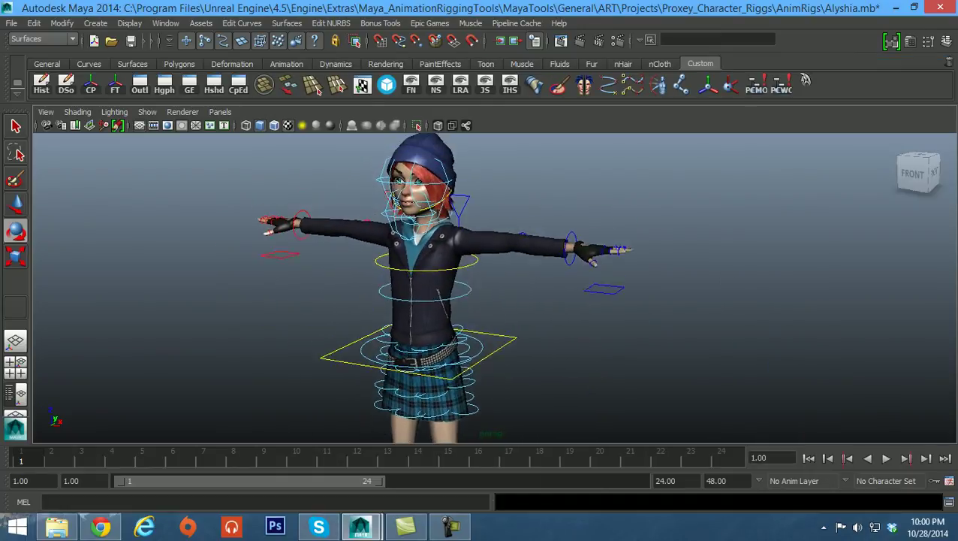
{"action": "left_click_drag", "start_coordinate": [446, 287], "coordinate": [430, 288], "text": "alt"}
{"action": "middle_click_drag", "start_coordinate": [430, 287], "coordinate": [447, 289], "text": "alt"}
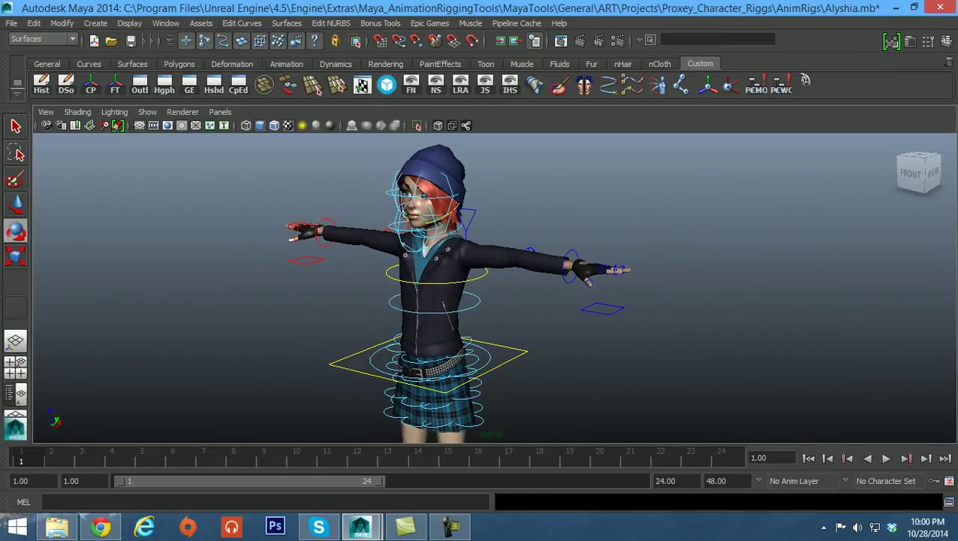
{"action": "left_click_drag", "start_coordinate": [447, 290], "coordinate": [461, 289], "text": "alt"}
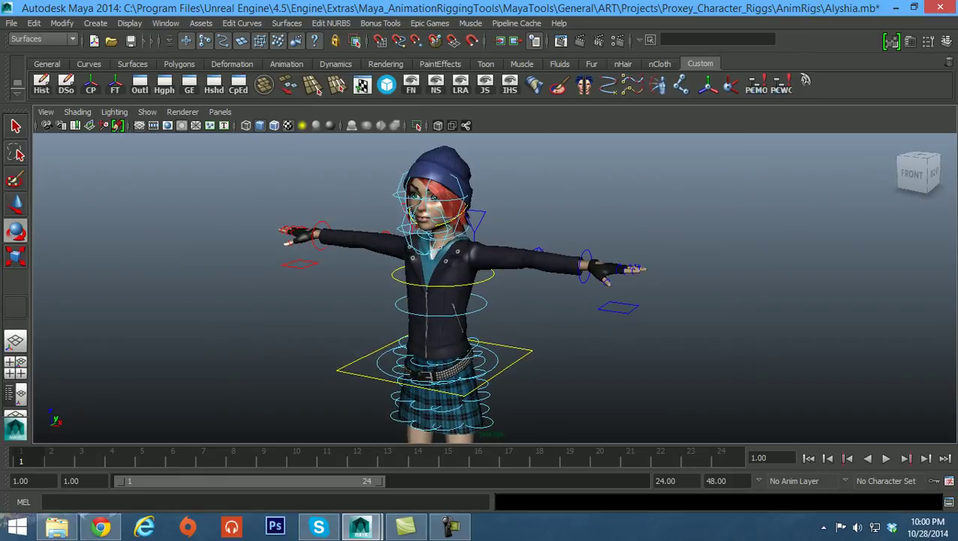
{"action": "middle_click_drag", "start_coordinate": [465, 293], "coordinate": [458, 289], "text": "alt"}
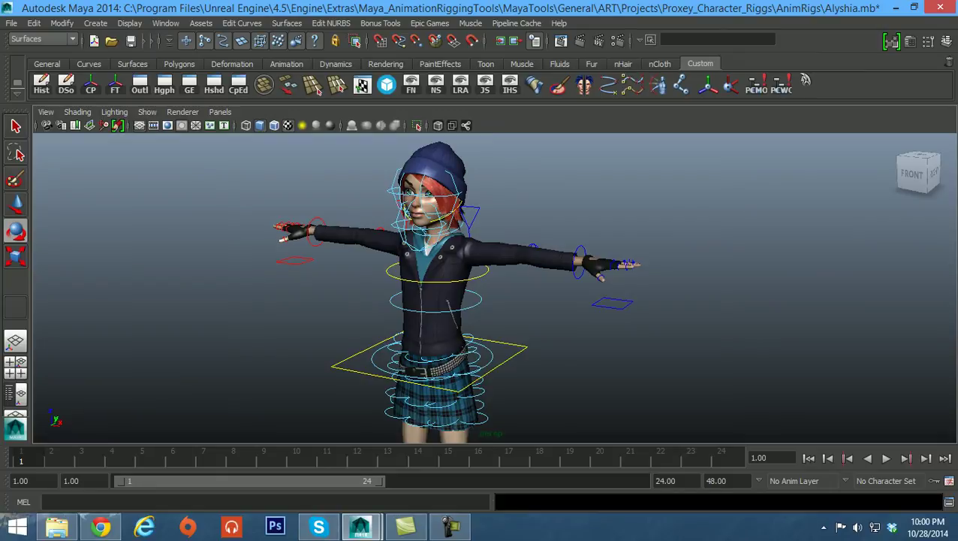